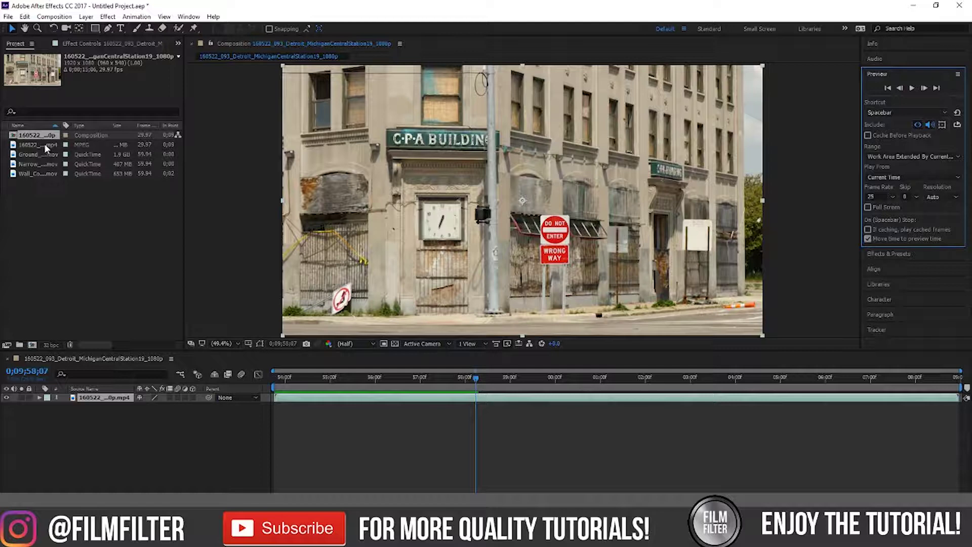
Add the building video and the Ground, Narrow Wall and Wall Corner fire clips to the timeline as layers
left_click_drag(44, 144, 83, 482)
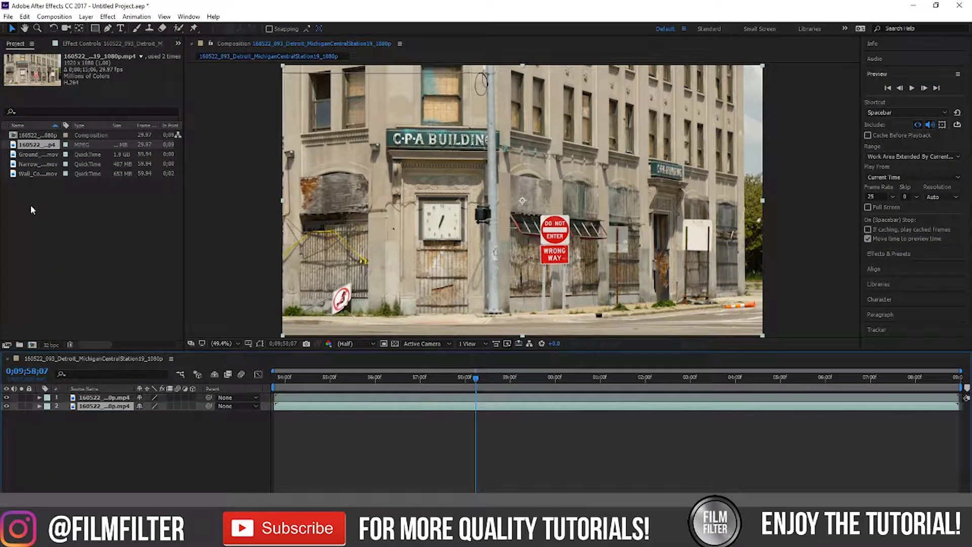
left_click_drag(32, 155, 52, 462)
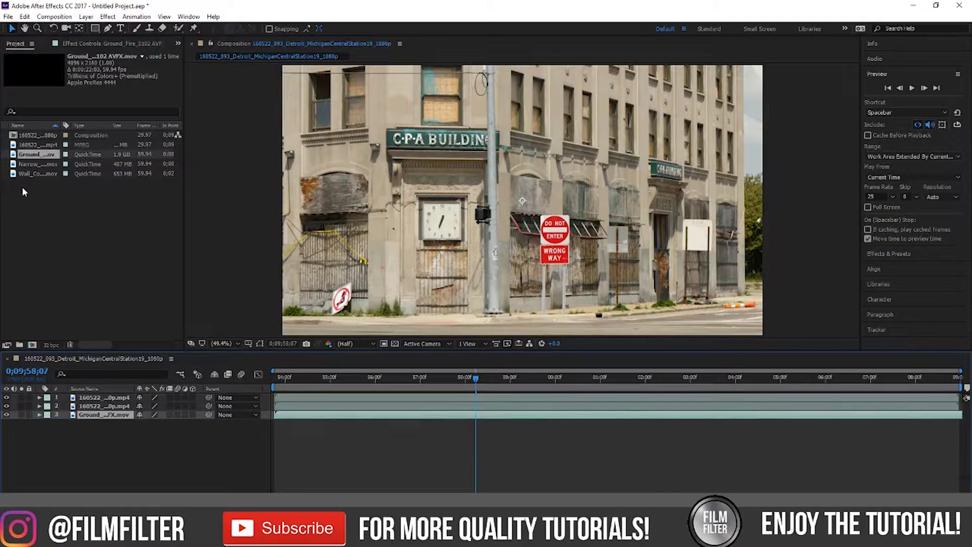
left_click_drag(28, 162, 57, 466)
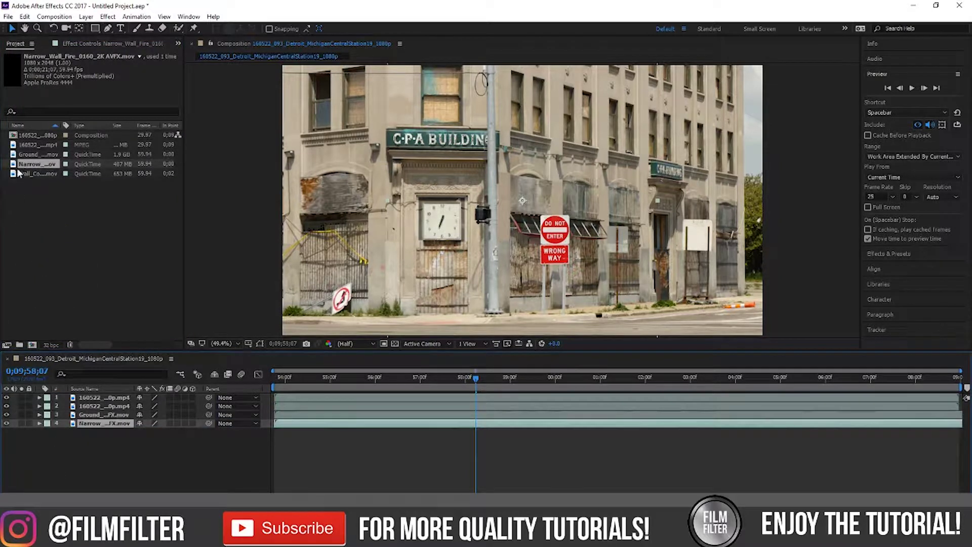
left_click_drag(18, 173, 97, 432)
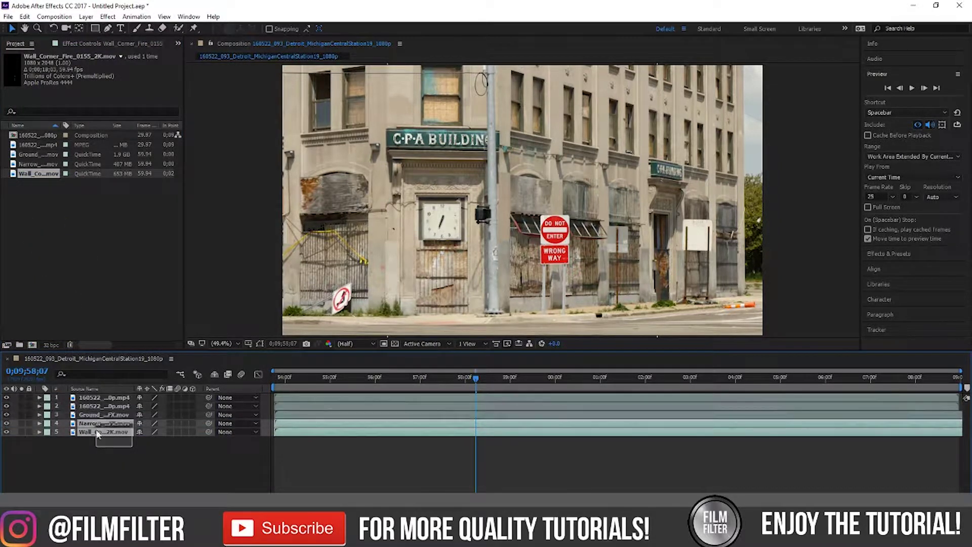
Rename the building video layer as footage
left_click(102, 398)
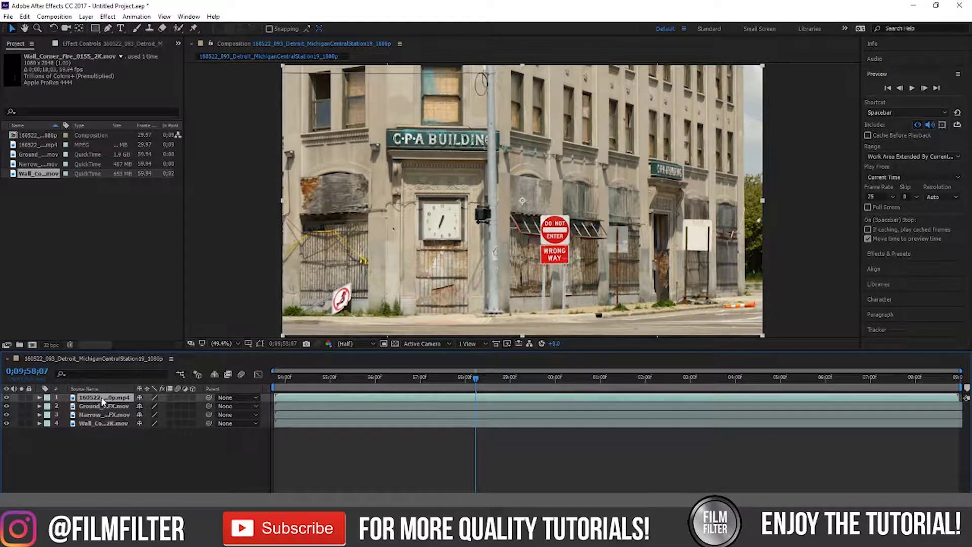
key("Return")
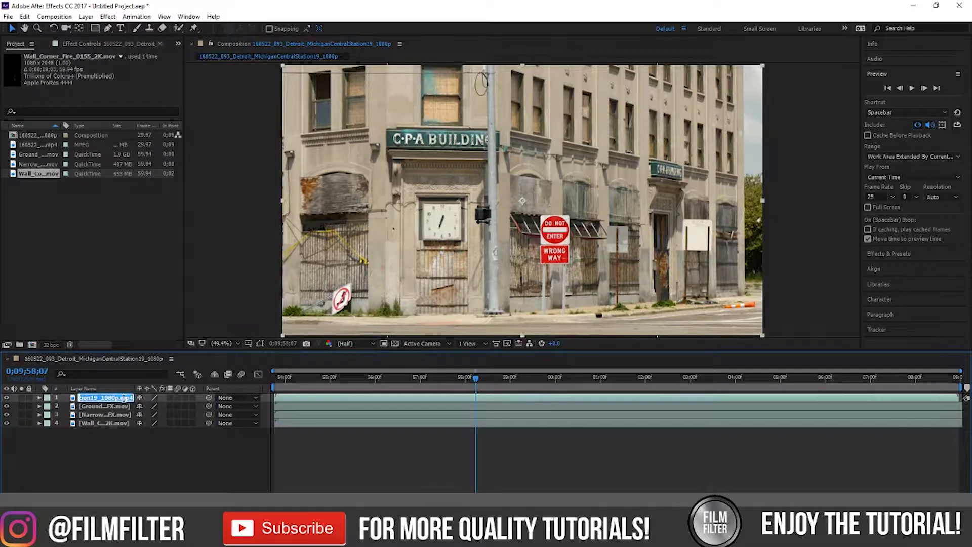
type("footage")
left_click(120, 458)
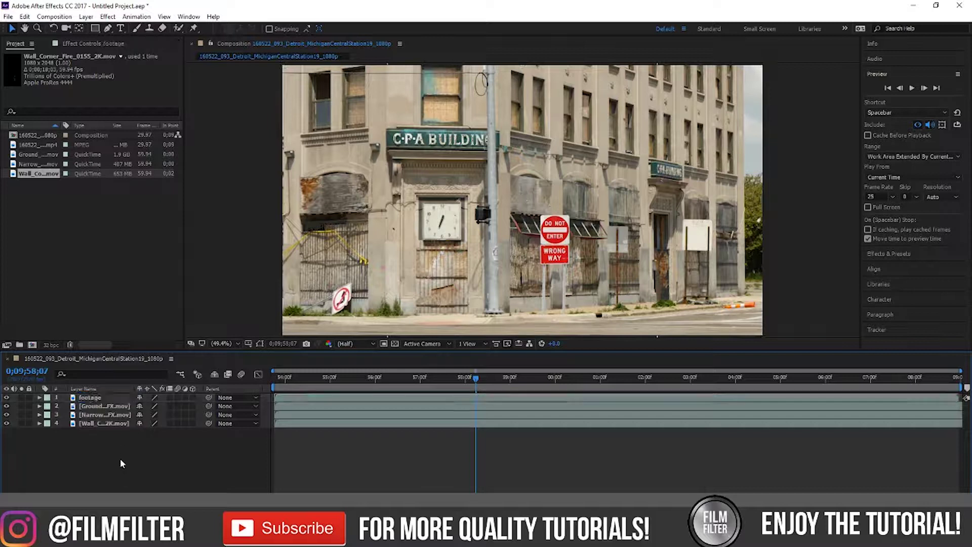
left_click_drag(107, 434, 91, 410)
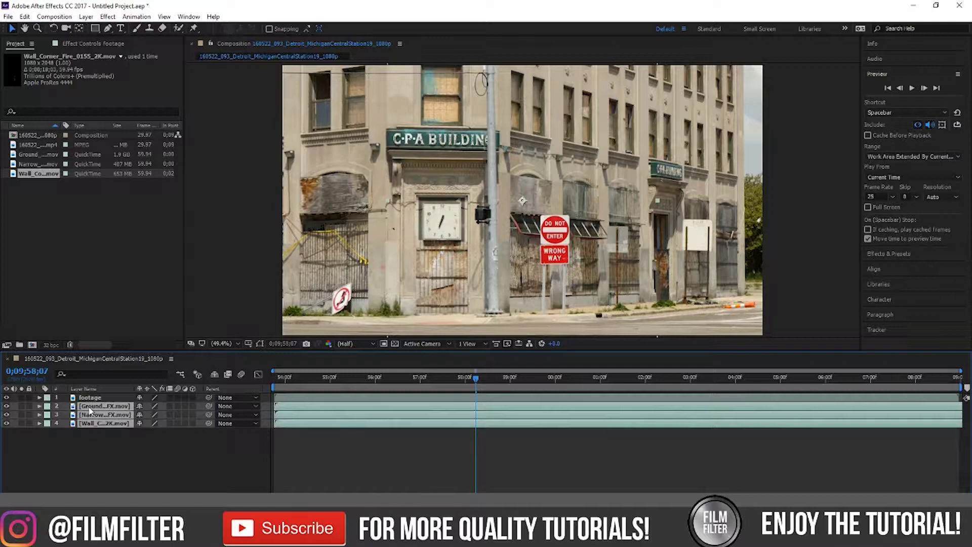
left_click(109, 429)
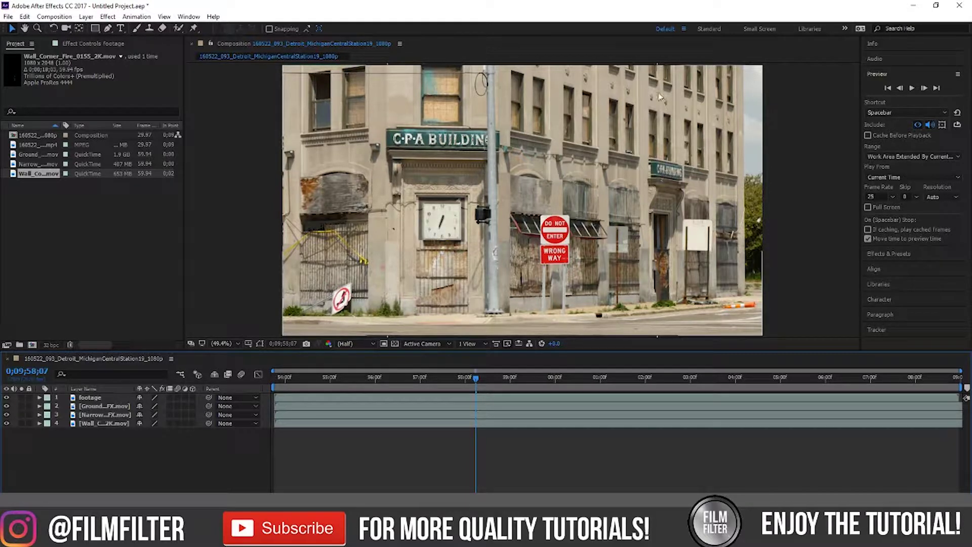
left_click(97, 408)
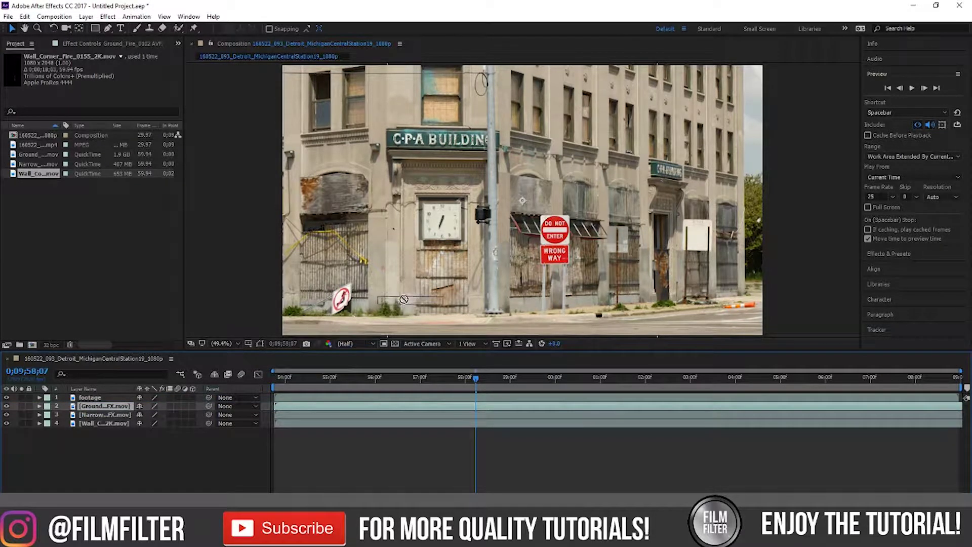
left_click_drag(277, 373, 92, 410)
Temporarily hide the footage and Narrow Wall Fire layers to look at the remaining fire elements on their own
left_click(6, 397)
left_click(6, 415)
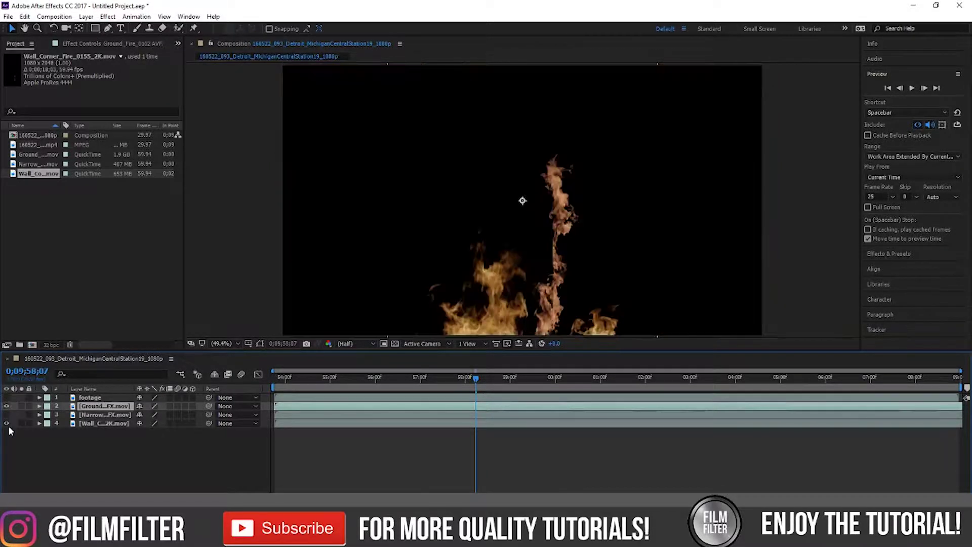
left_click(7, 428)
left_click(86, 409)
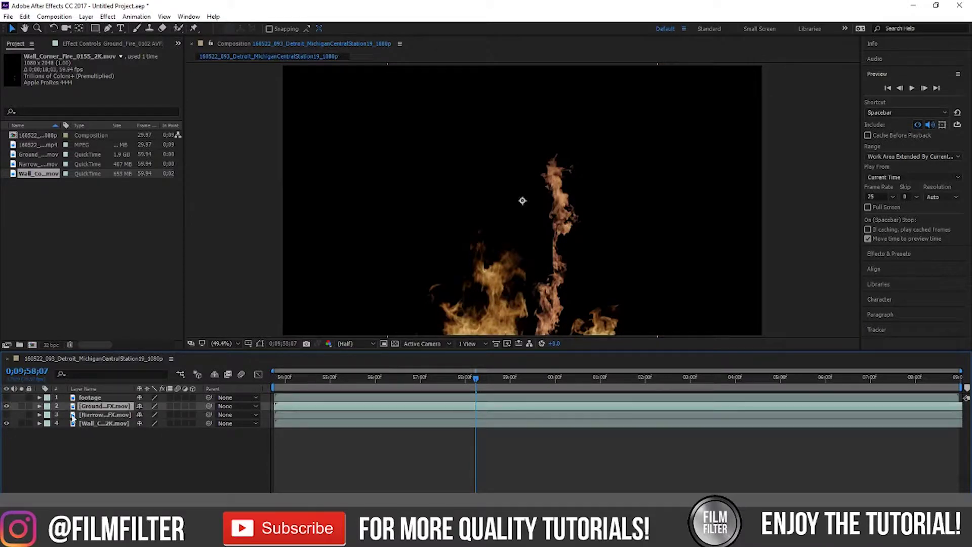
left_click(6, 398)
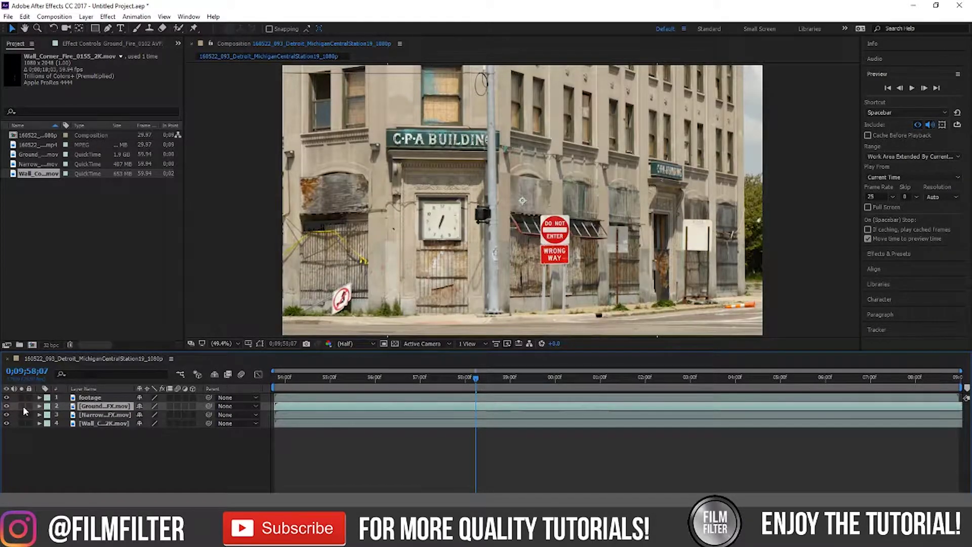
Solo the Ground Fire layer, scale it to 48% and reposition the flames low in the frame
left_click(21, 406)
left_click_drag(476, 286, 480, 184)
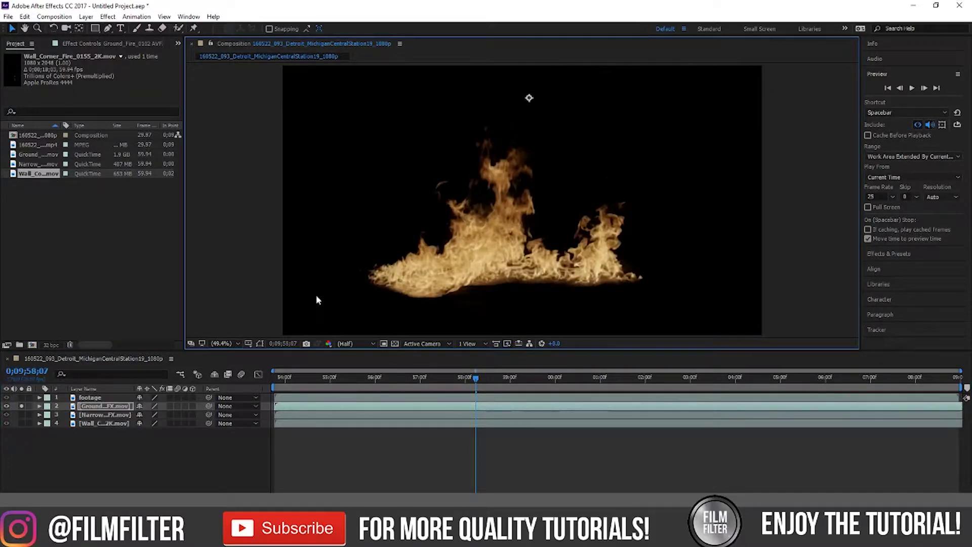
key("s")
left_click_drag(151, 414, 128, 414)
left_click_drag(673, 123, 670, 230)
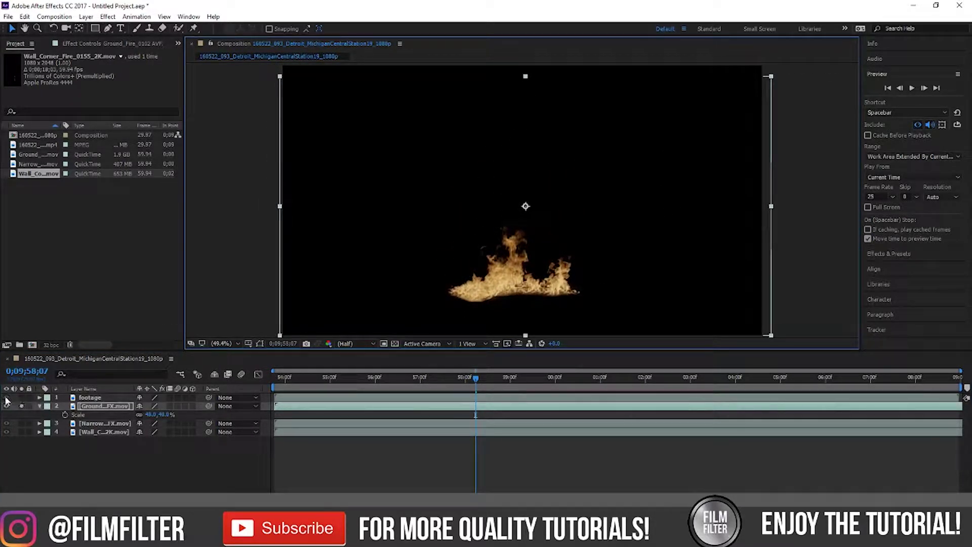
Solo the footage layer as well and place it below the Ground Fire layer in the stack
left_click(21, 398)
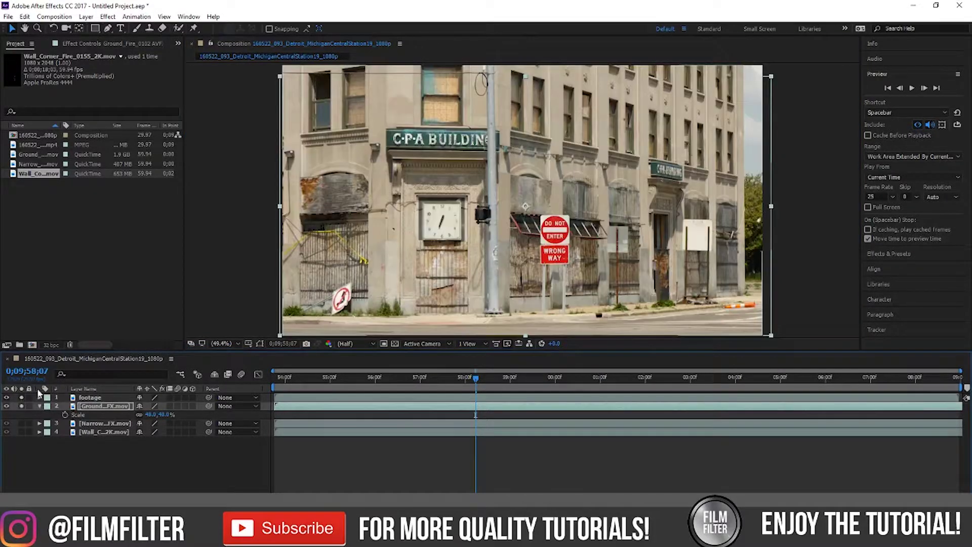
left_click(94, 397)
left_click_drag(94, 397, 96, 411)
Place the ground fire on the street near the building's right end and scale it to 61%
left_click_drag(642, 260, 782, 295)
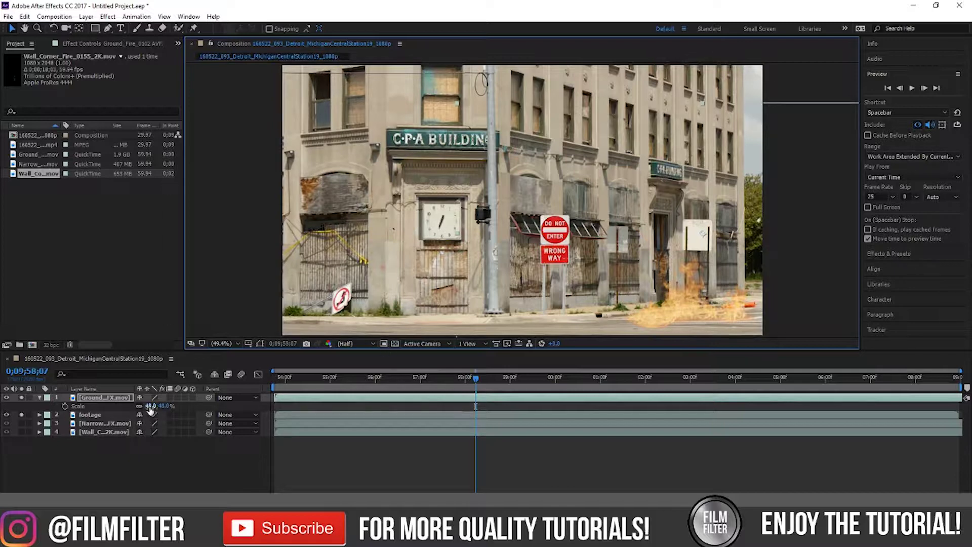
left_click_drag(150, 406, 156, 406)
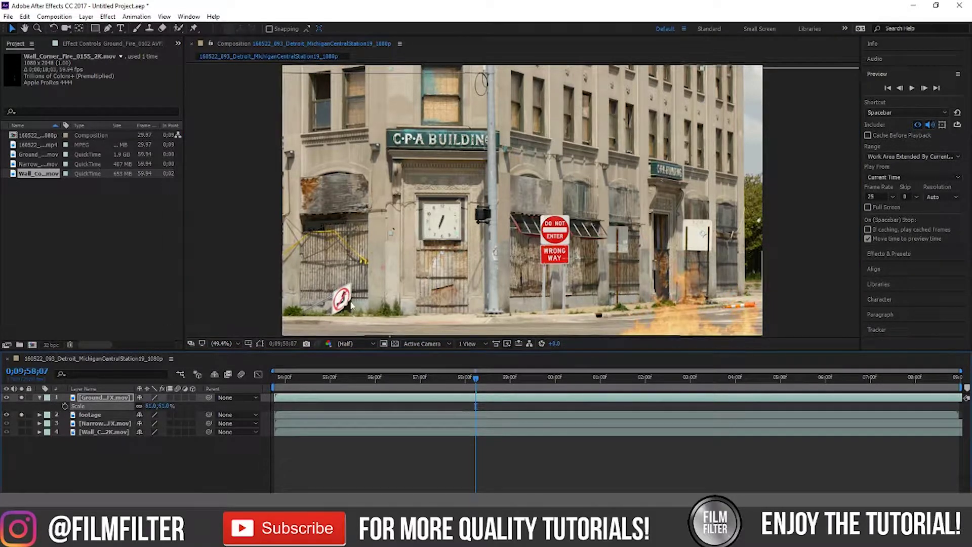
left_click_drag(621, 263, 627, 251)
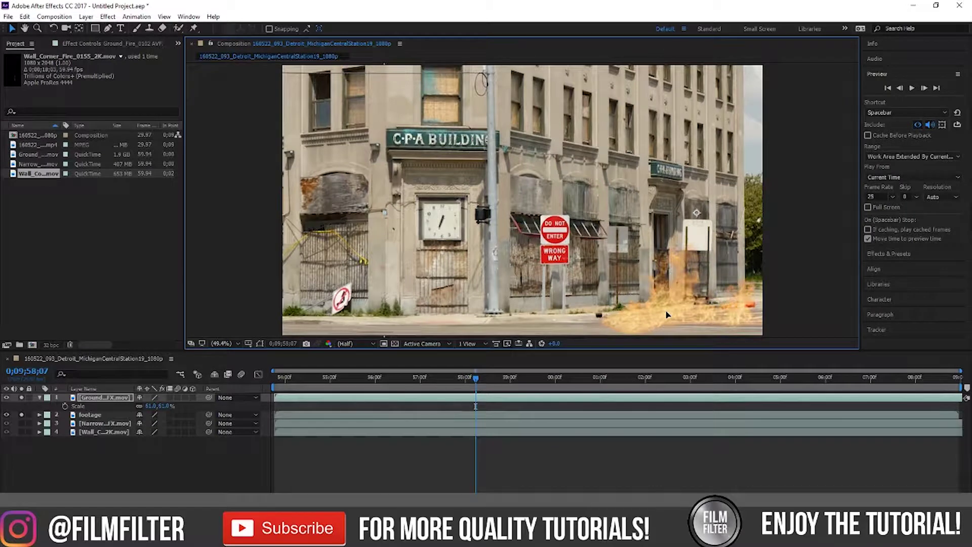
Preview the composition from its start and scrub through the timeline to check the ground fire over the footage
left_click_drag(480, 381, 261, 387)
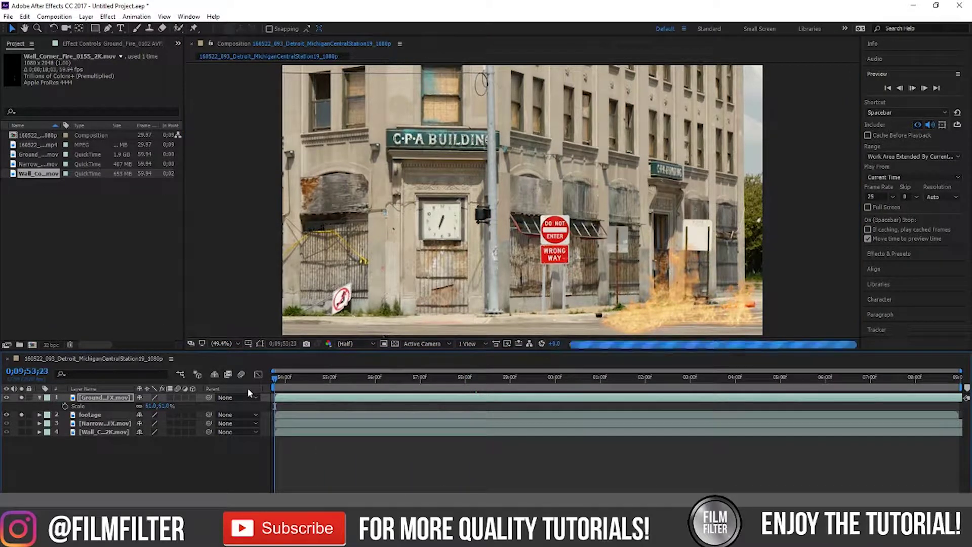
key("space")
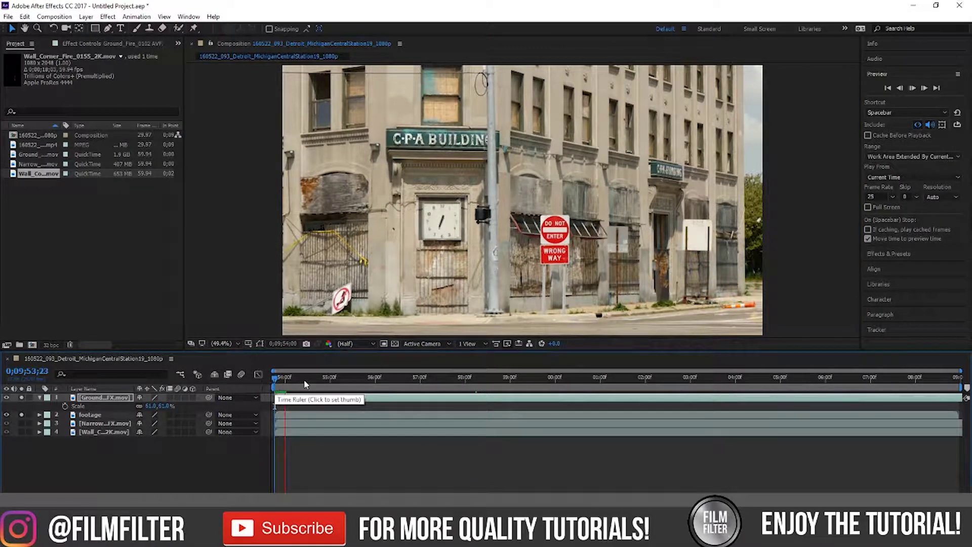
left_click_drag(770, 377, 957, 378)
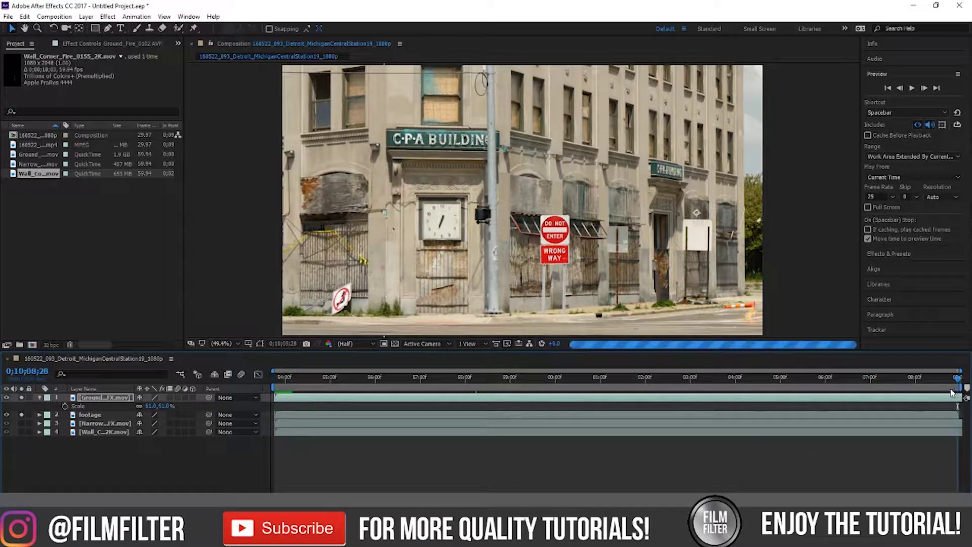
left_click(329, 379)
left_click(486, 414)
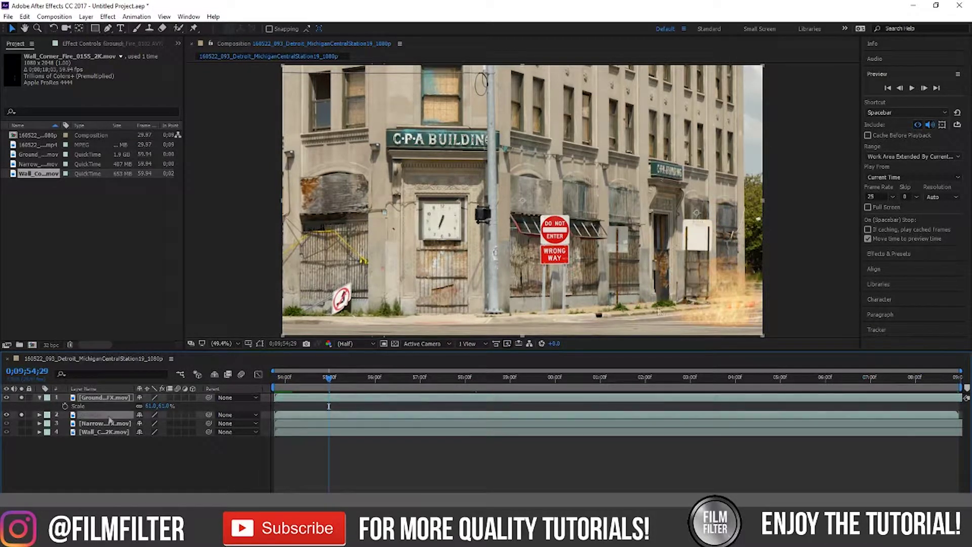
Remove the Narrow Wall Fire layer and move the Wall Corner Fire layer to the top of the stack
left_click(95, 422)
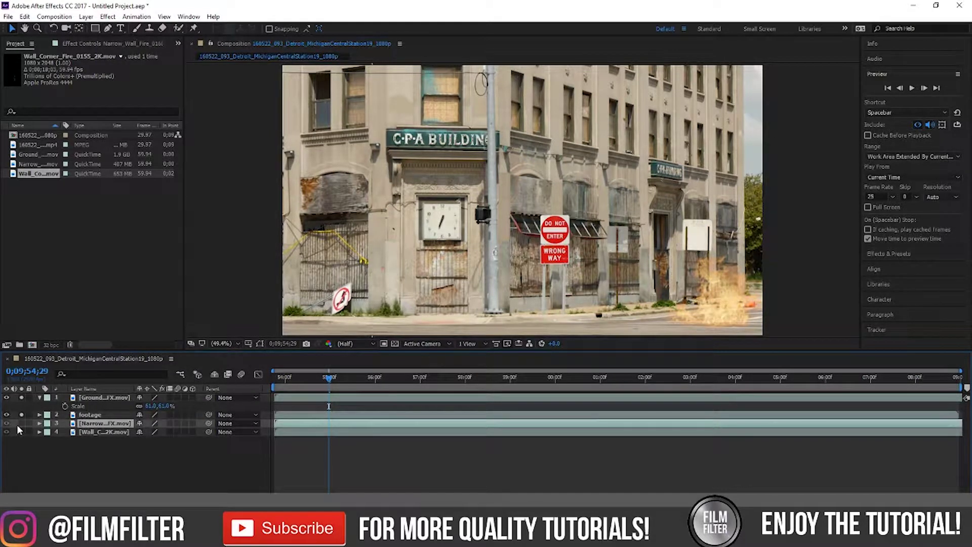
left_click_drag(84, 423, 91, 397)
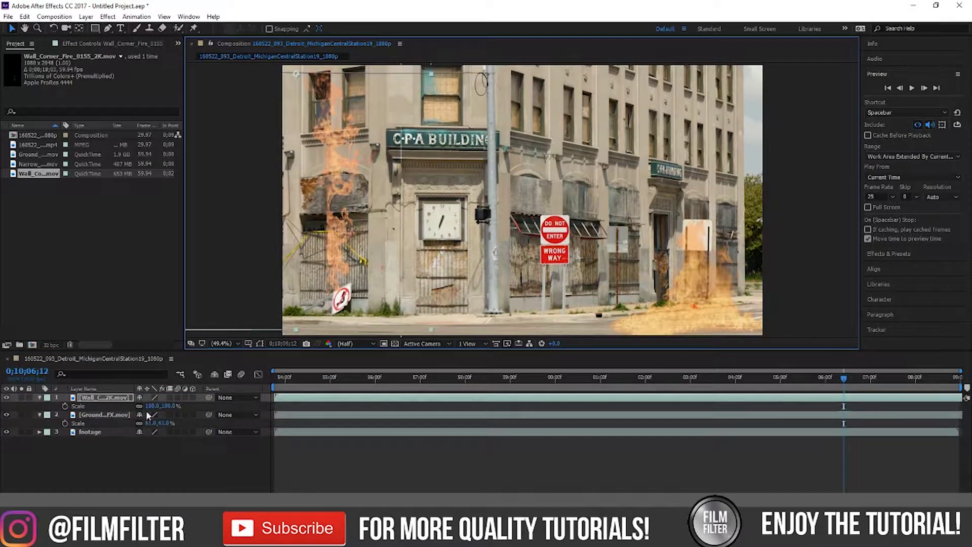
Scale the Wall Corner Fire layer to 28% and position it along the left side of the building's upper-left window
left_click_drag(154, 405, 122, 406)
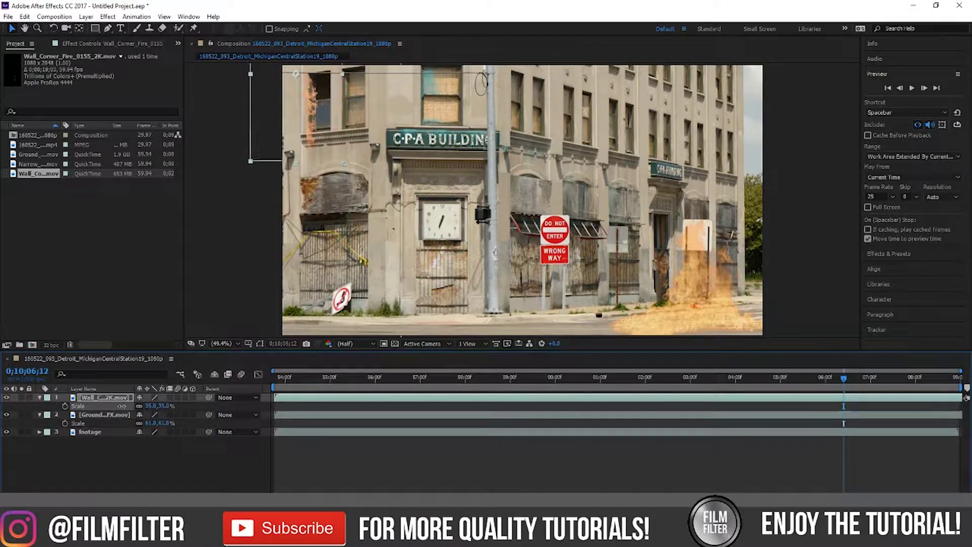
left_click_drag(315, 119, 325, 99)
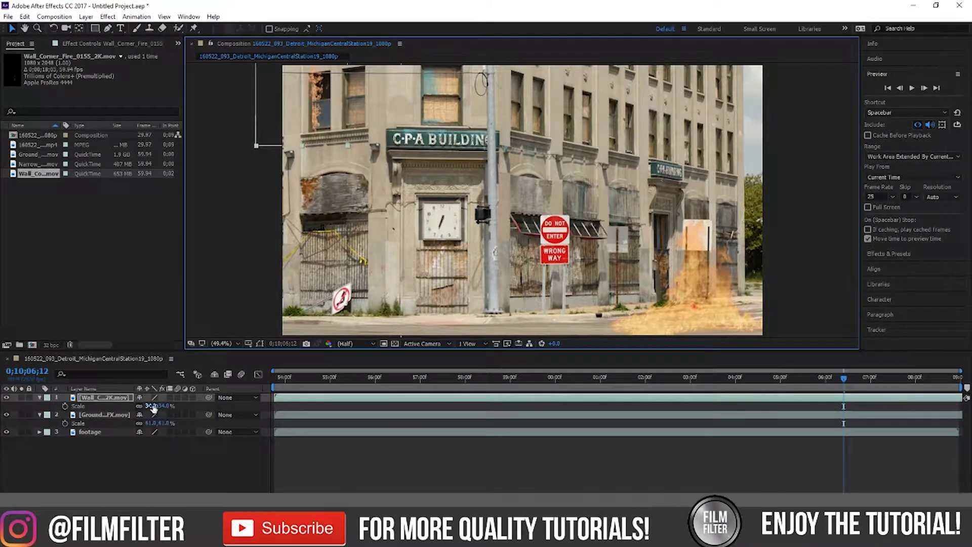
left_click_drag(150, 406, 147, 406)
left_click_drag(316, 89, 318, 104)
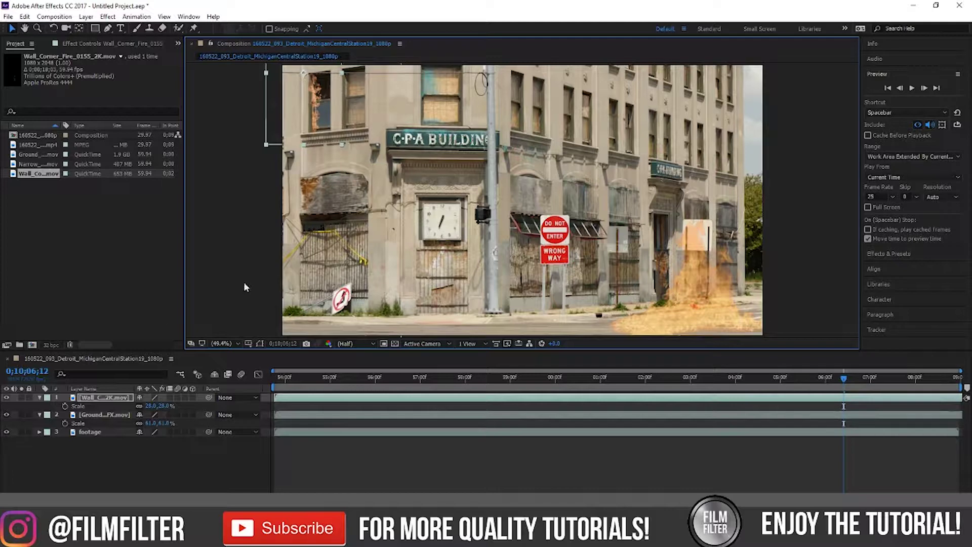
Duplicate the scaled Wall Corner Fire layer
right_click(88, 400)
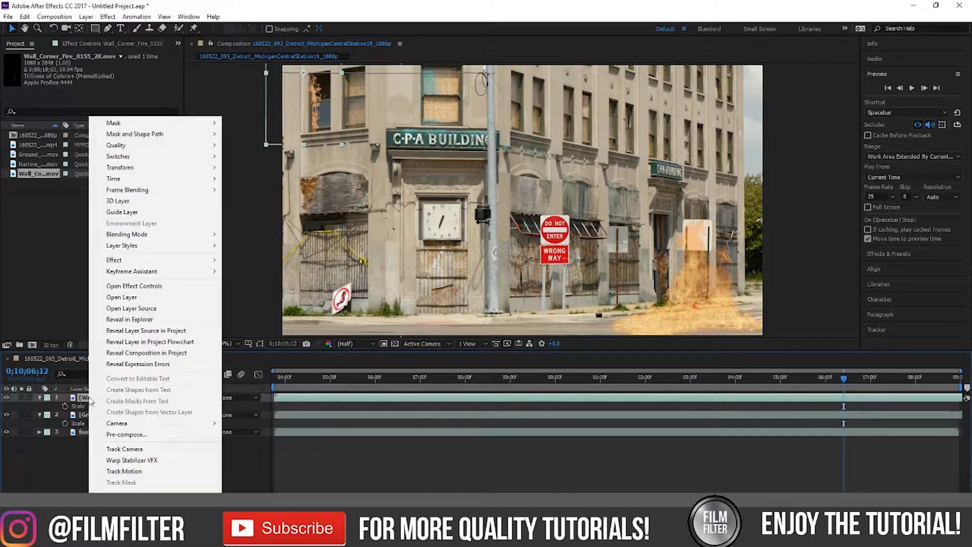
left_click(88, 397)
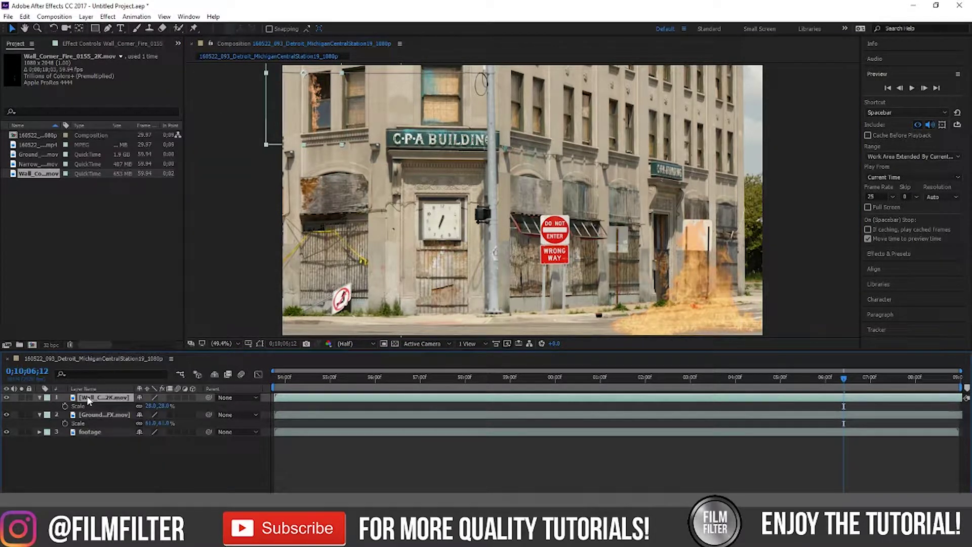
left_click(28, 17)
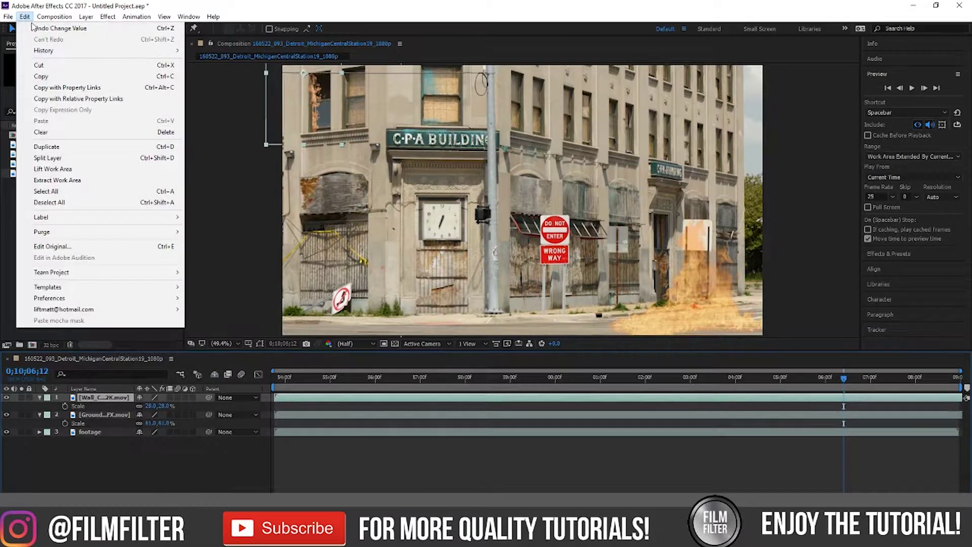
left_click(153, 147)
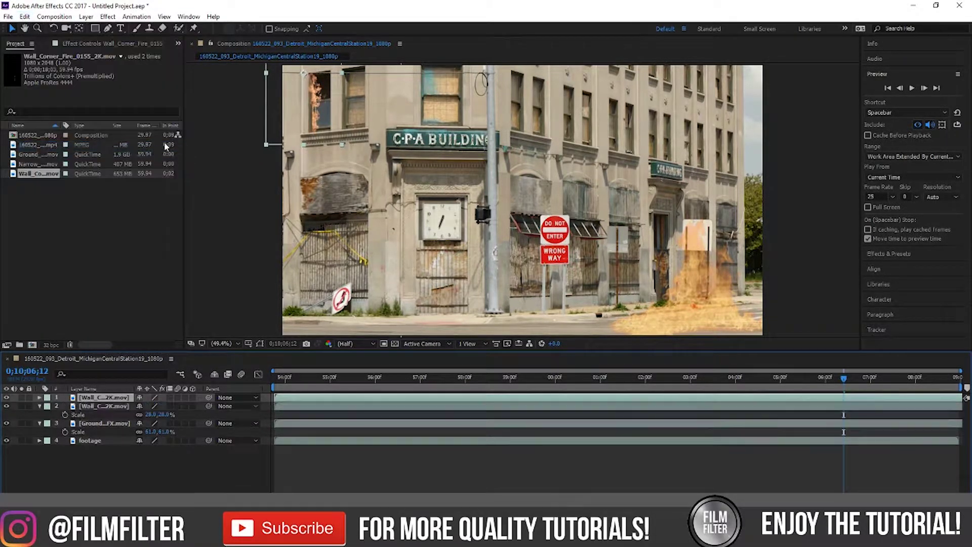
Flip the duplicated wall fire horizontally and move it to the right side of the same upper-left window
left_click_drag(319, 98, 332, 99)
right_click(332, 99)
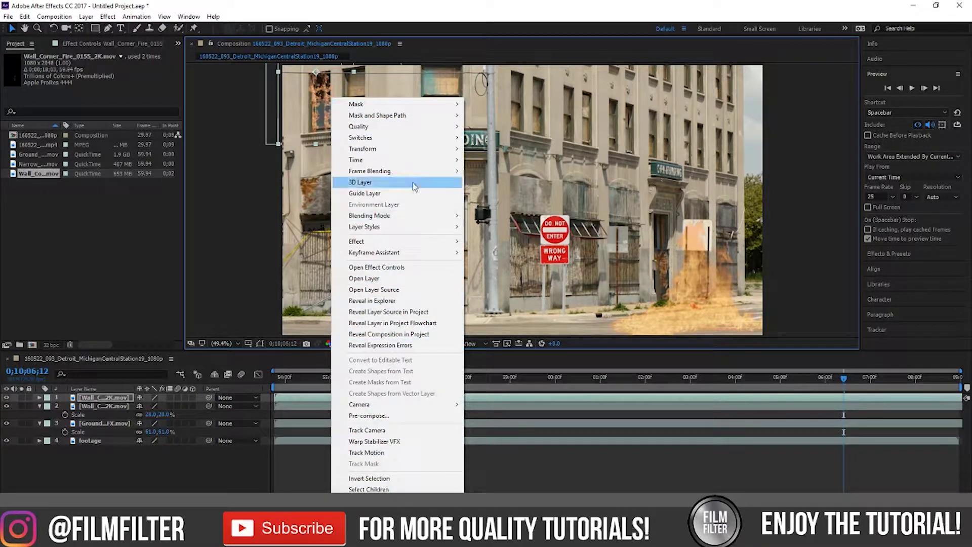
mouse_move(395, 152)
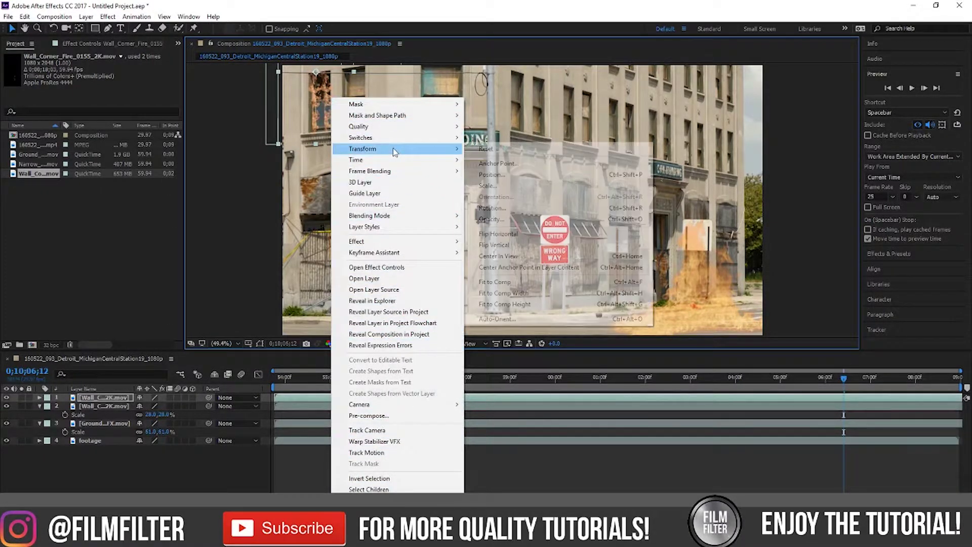
left_click(507, 235)
left_click_drag(303, 103, 326, 101)
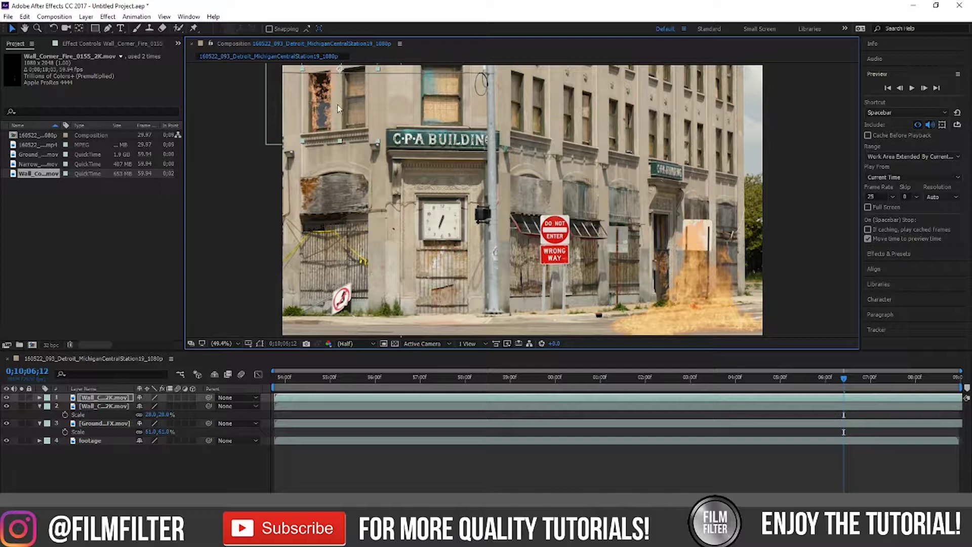
right_click(337, 104)
mouse_move(399, 251)
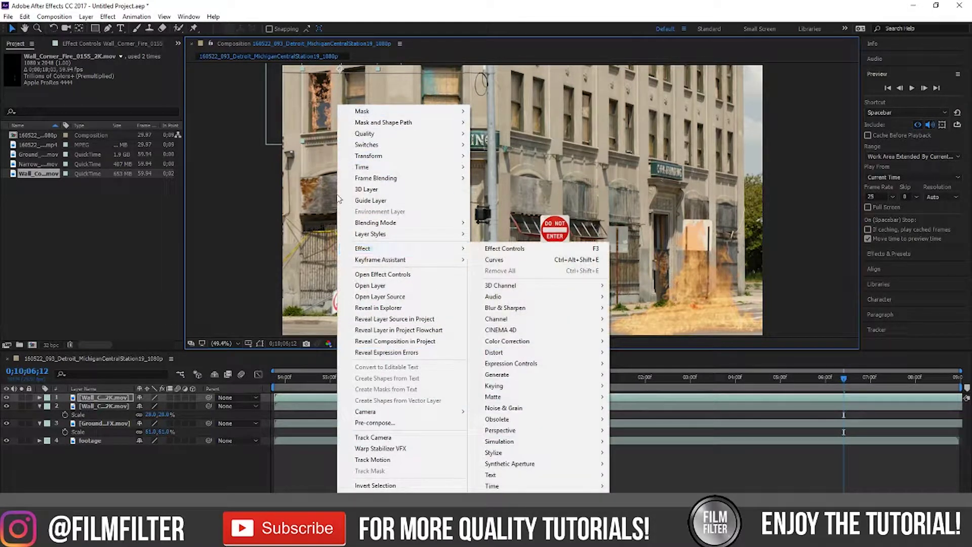
left_click(305, 117)
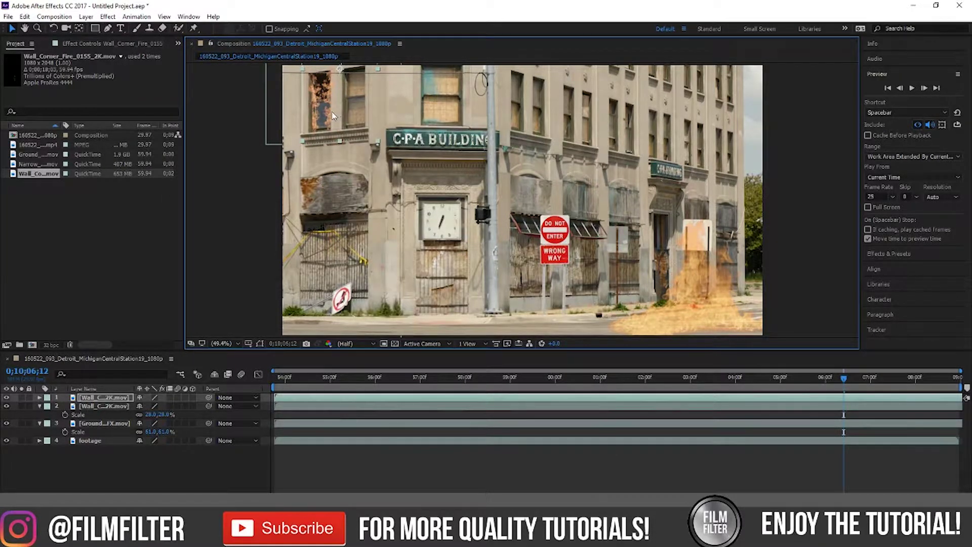
right_click(331, 108)
Duplicate the flipped wall fire layer and rotate the copy so its flames run roughly horizontally
left_click(327, 113)
key("ctrl+d")
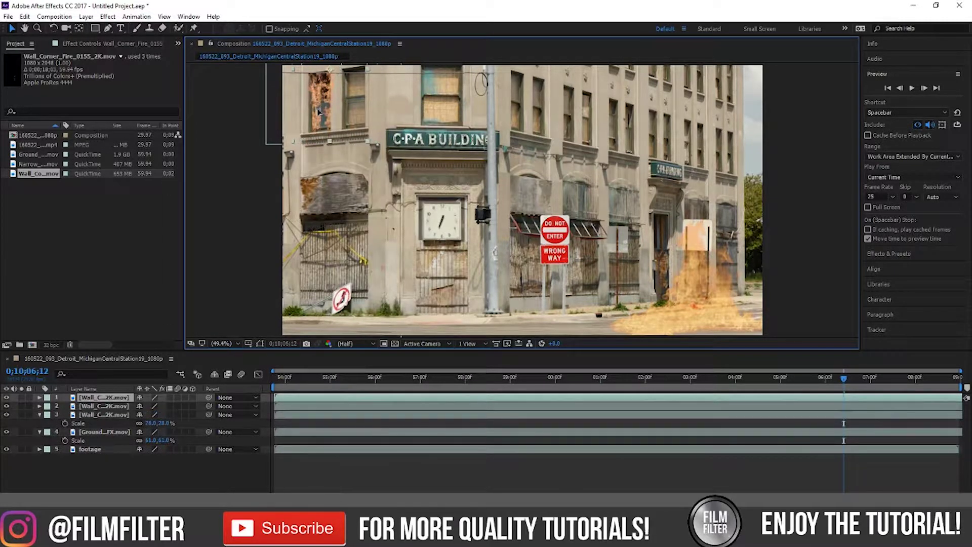
key("p")
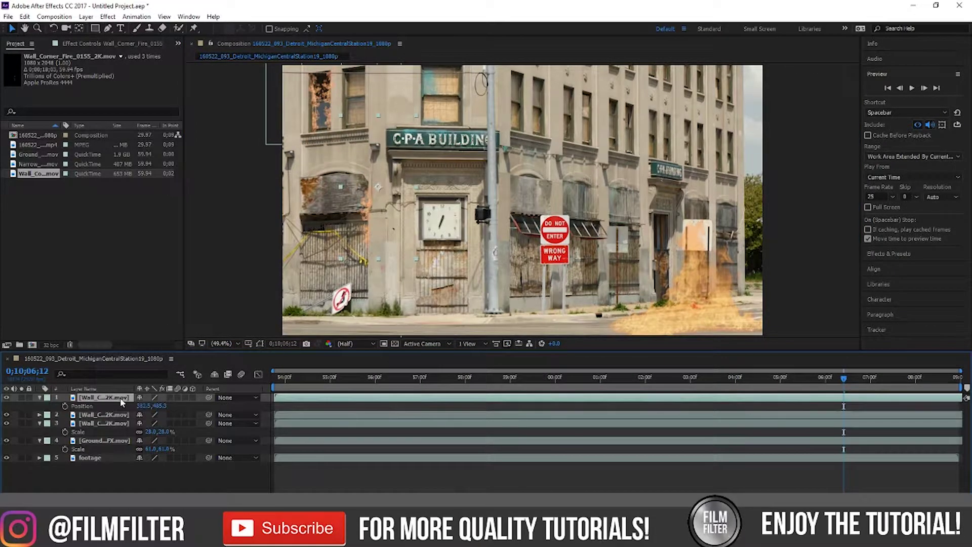
key("r")
left_click_drag(140, 406, 234, 409)
left_click_drag(467, 401, 302, 419)
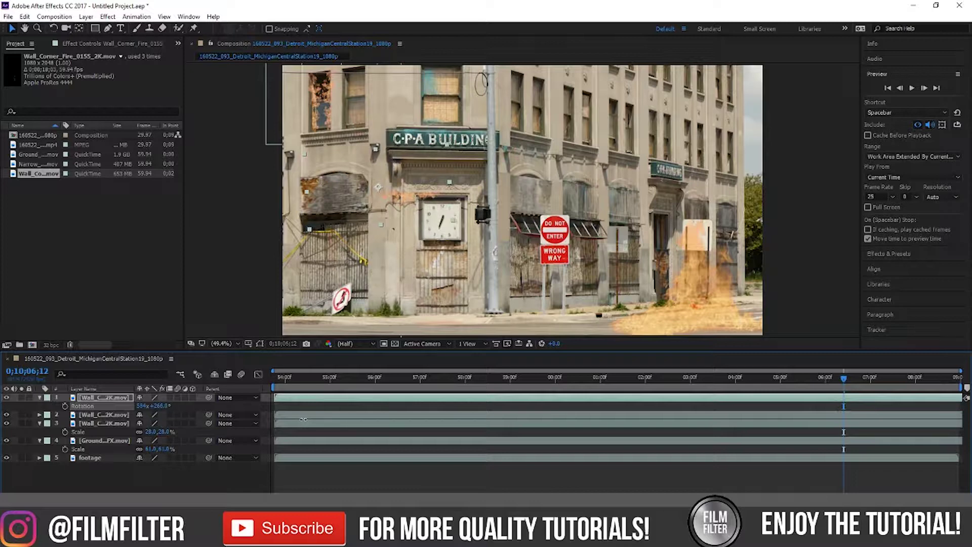
left_click_drag(304, 419, 302, 419)
Move the rotated fire copy to the top of the upper-left window and fine-tune its rotation angle to +259°
left_click_drag(403, 186, 322, 78)
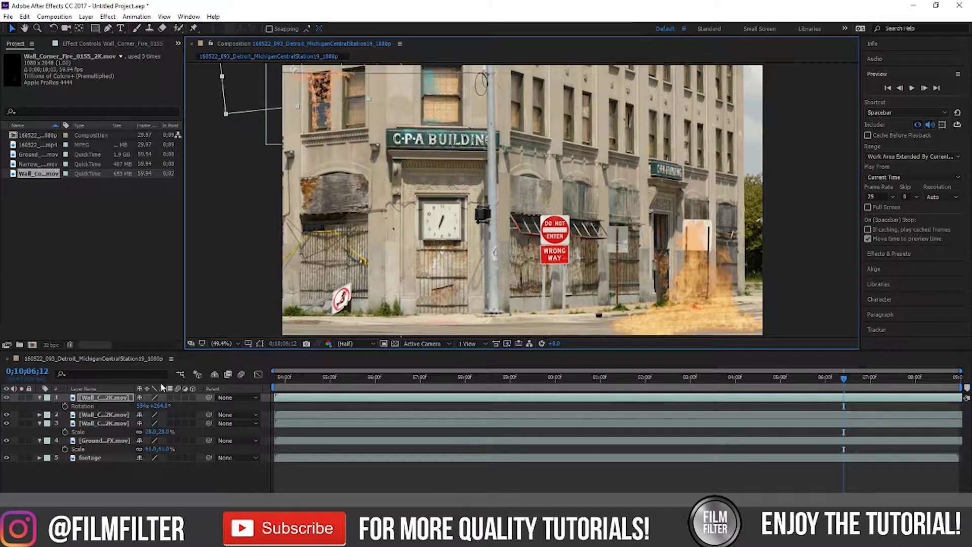
left_click_drag(158, 407, 160, 407)
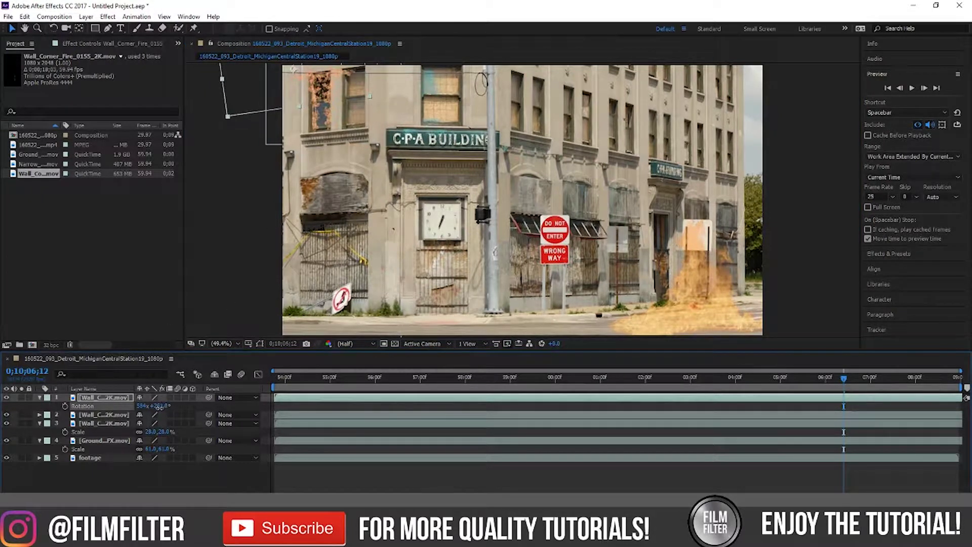
left_click_drag(320, 84, 316, 81)
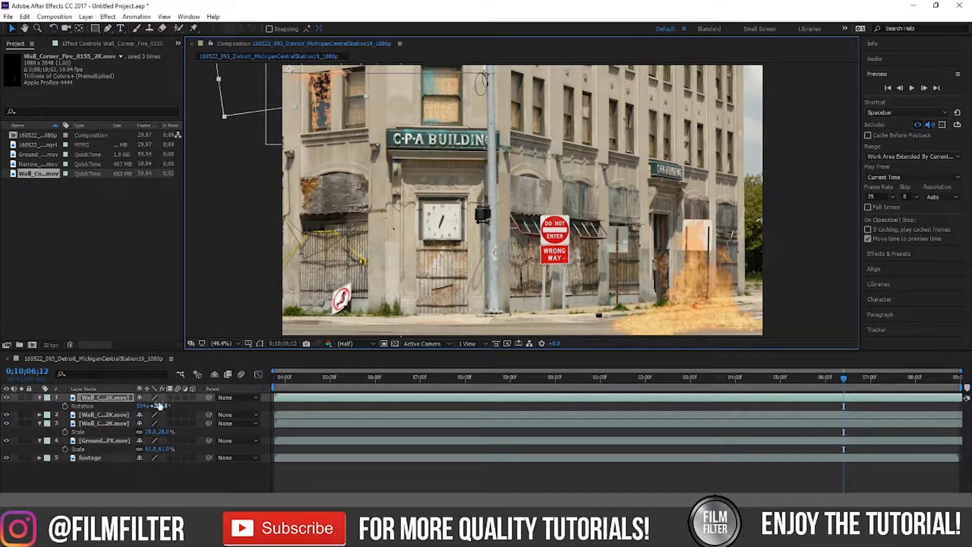
left_click_drag(159, 406, 163, 406)
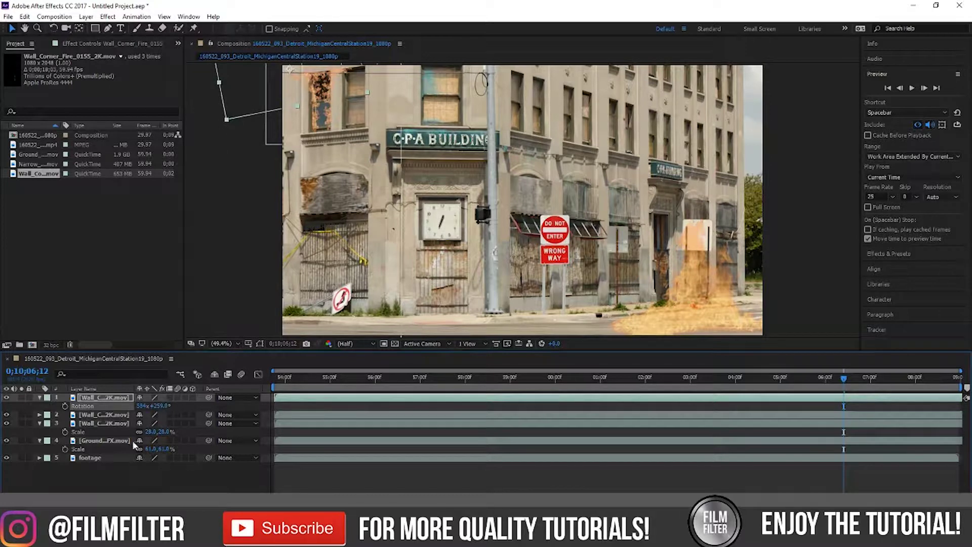
Scale the rotated fire copy down to -12%, 12% and position it along the top edge of the upper-left window
key("s")
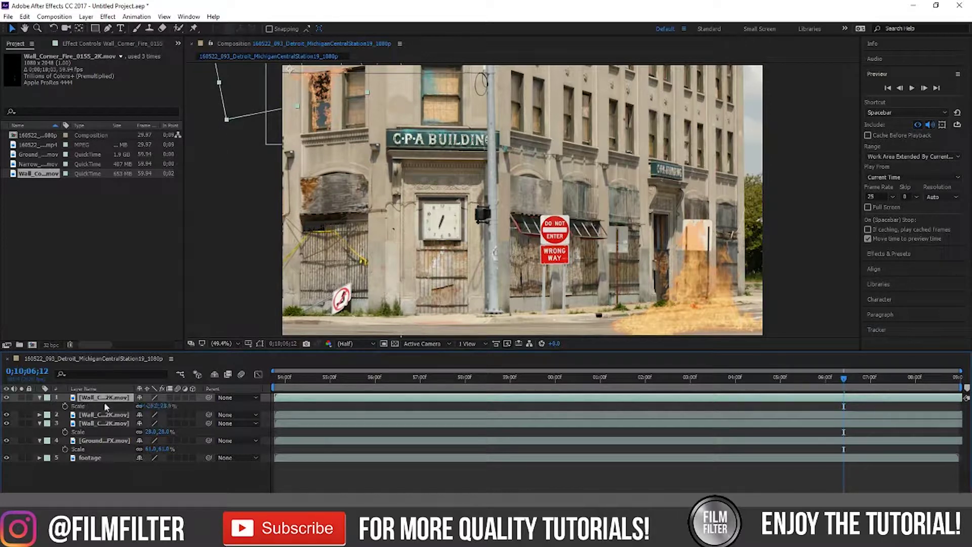
left_click_drag(150, 405, 145, 406)
left_click(300, 86)
left_click_drag(300, 83, 302, 85)
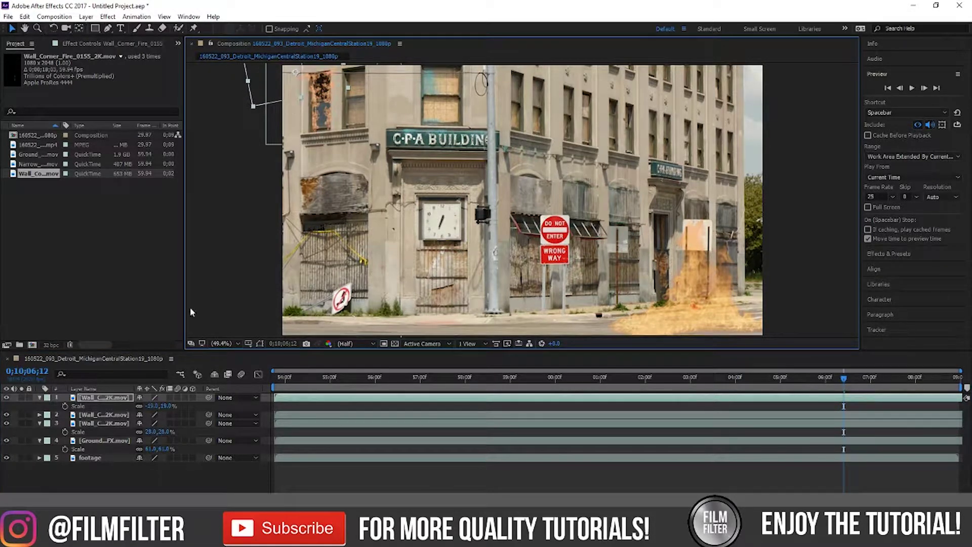
left_click_drag(153, 406, 148, 406)
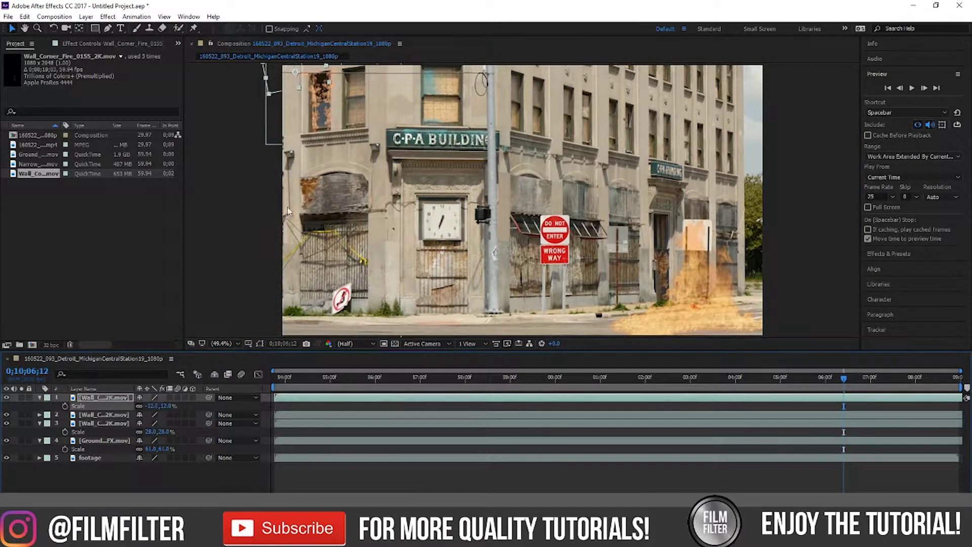
left_click_drag(311, 77, 322, 78)
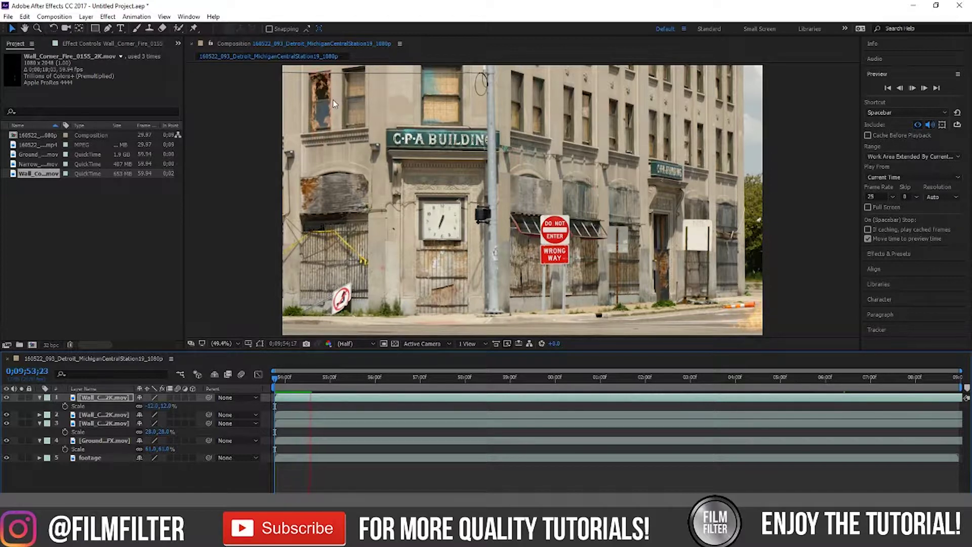
Play the composition from its start to check the three fires around the window
left_click(312, 378)
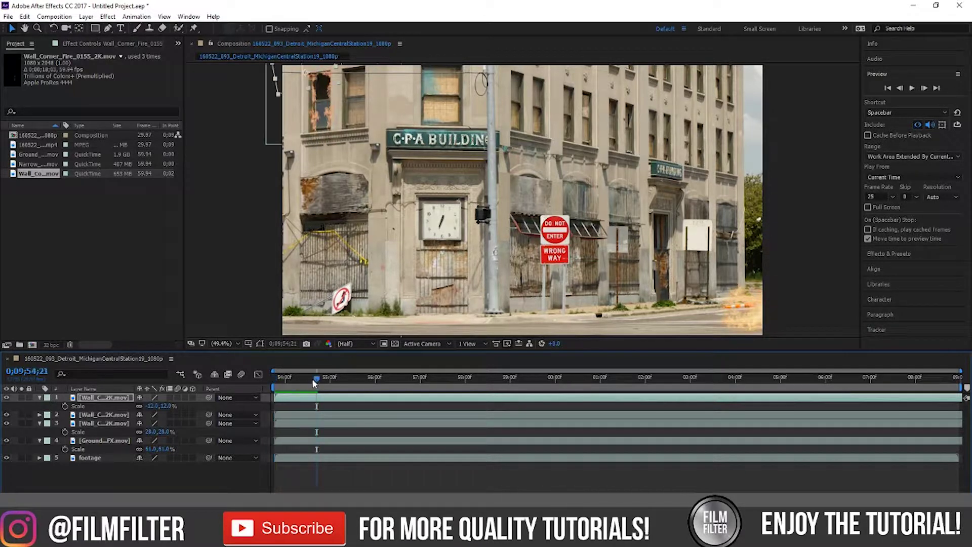
left_click_drag(312, 378, 267, 381)
key("space")
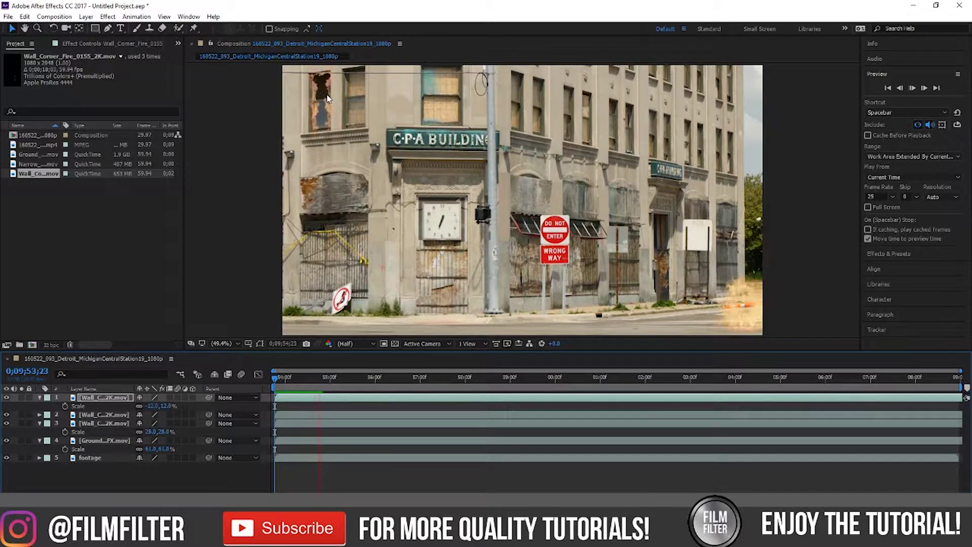
key("space")
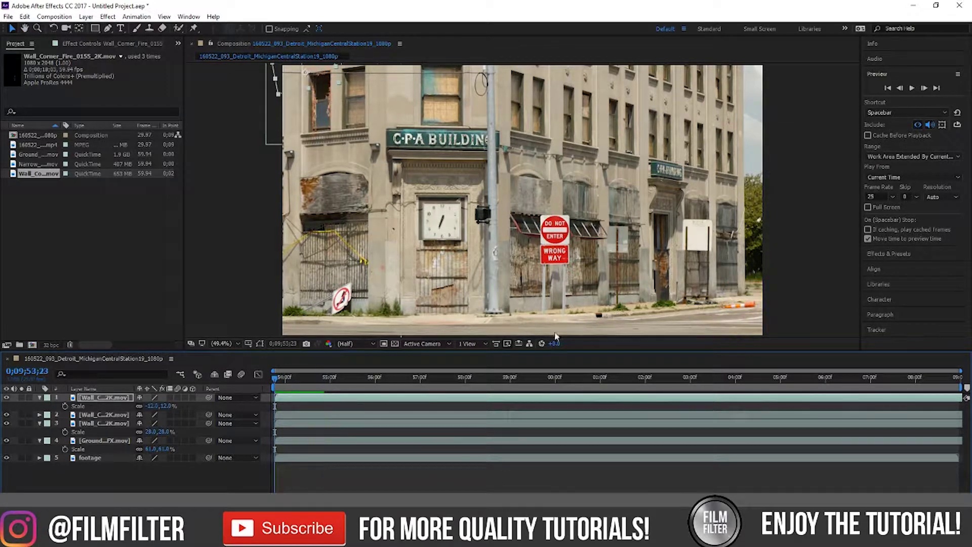
Shift the Ground Fire layer left along the street to a horizontal position of about 1462
left_click(309, 378)
left_click(105, 424)
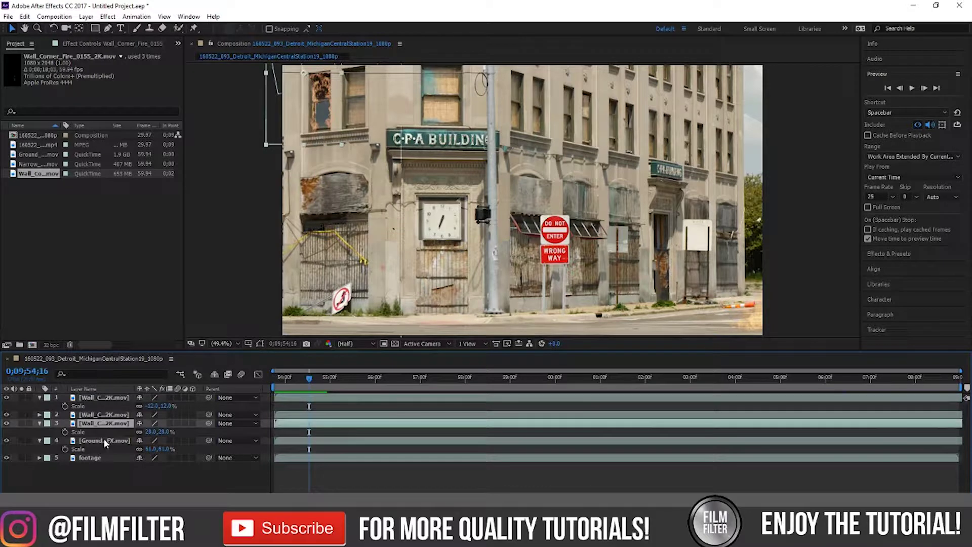
left_click(104, 440)
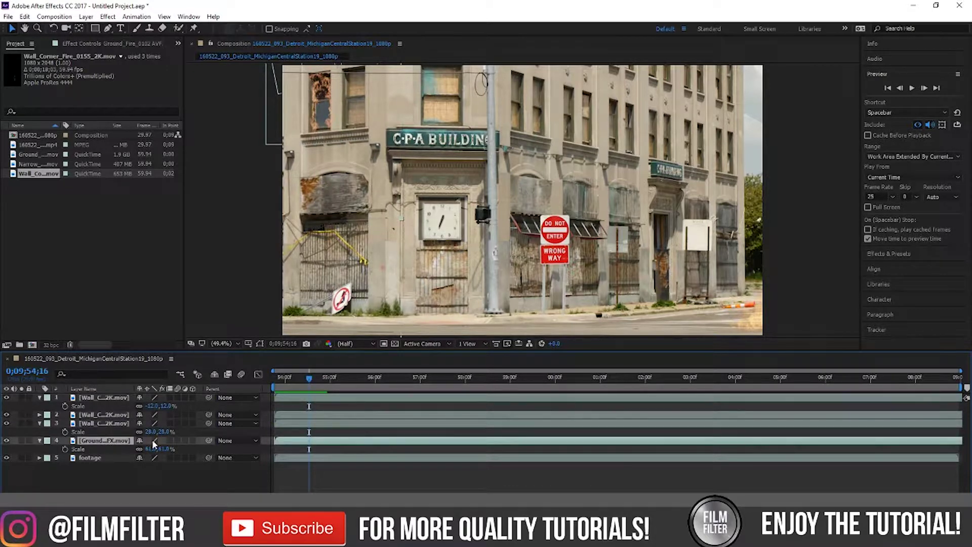
key("p")
left_click_drag(145, 450, 15, 456)
Preview the repositioned ground fire and return the playhead to the start of the composition
key("space")
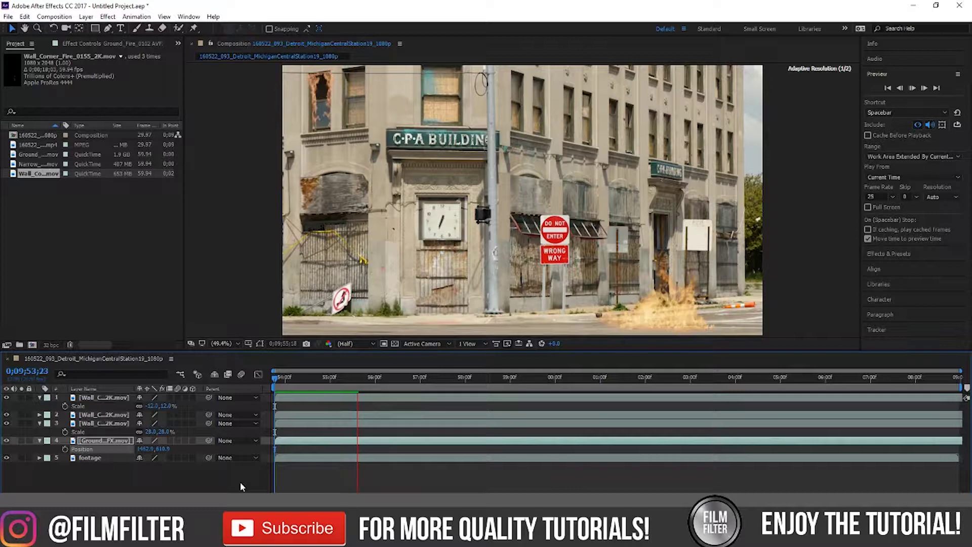
left_click(301, 379)
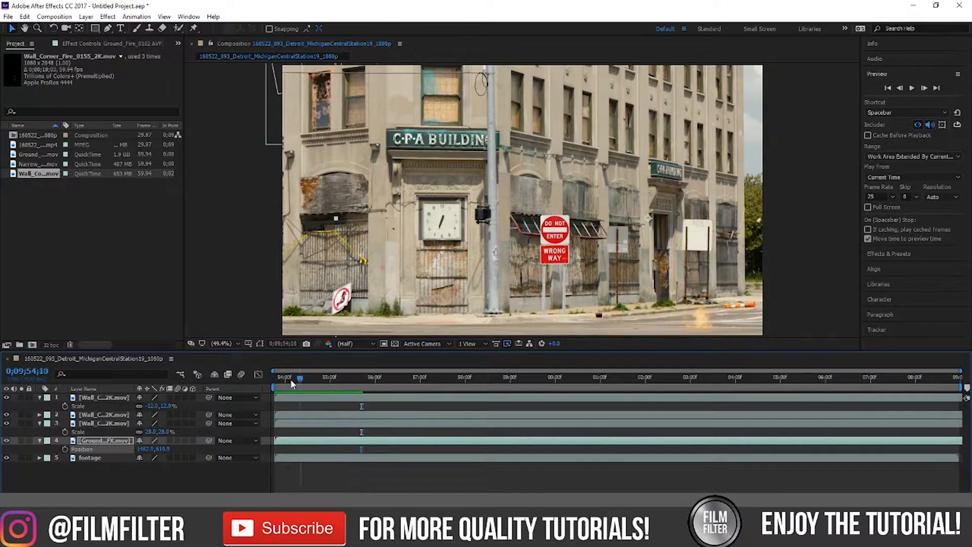
left_click_drag(291, 379, 250, 386)
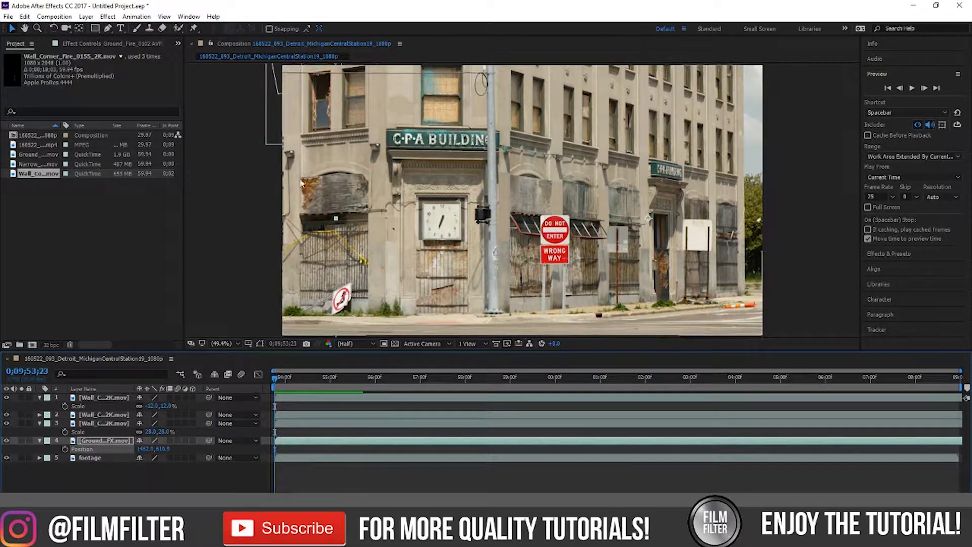
Pre-compose the three Wall Corner Fire layers into a new composition named Window, moving all attributes into it
left_click(97, 425)
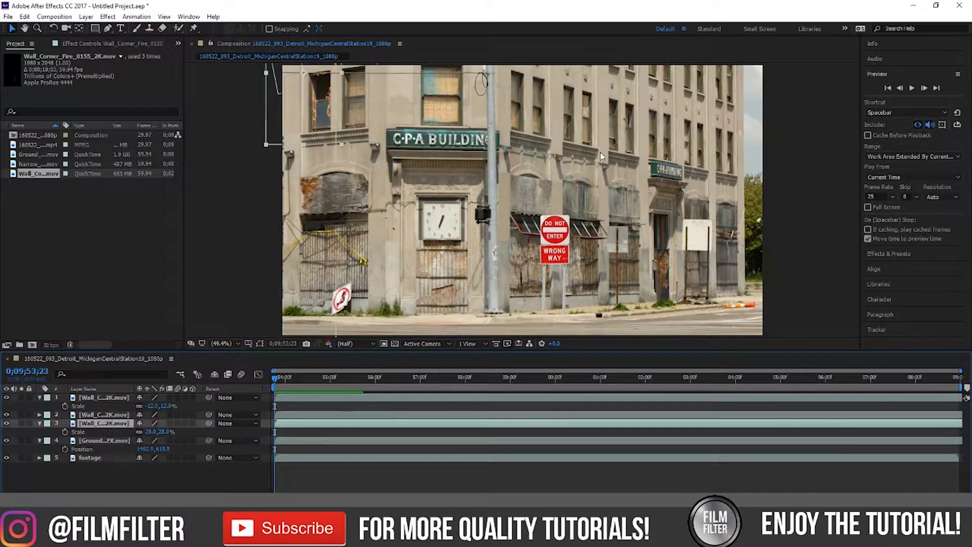
left_click(104, 398, "shift")
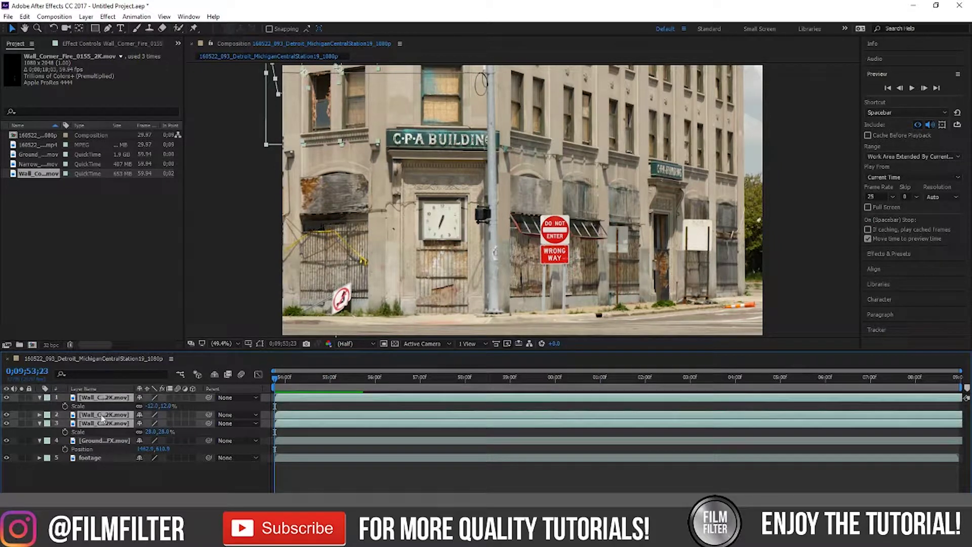
left_click(107, 441)
left_click(98, 424)
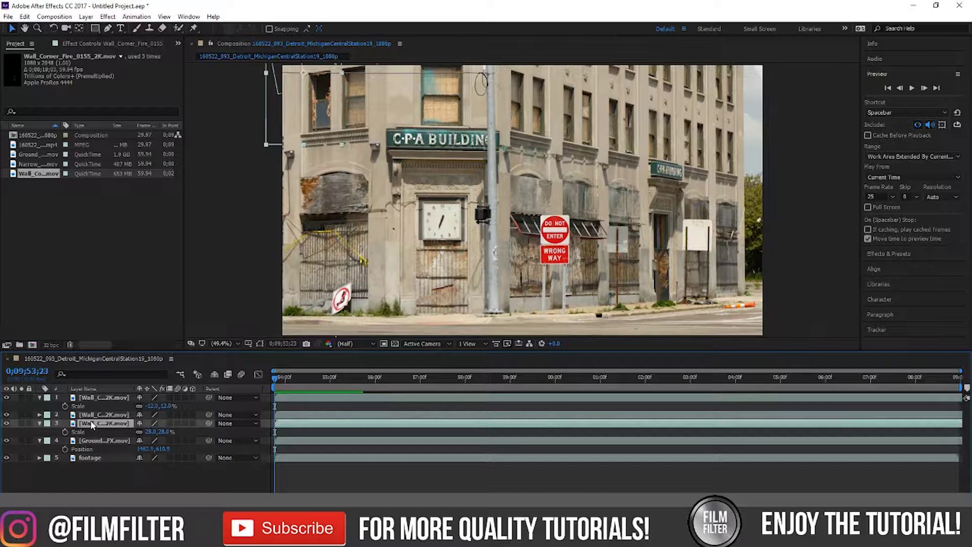
left_click(99, 397, "shift")
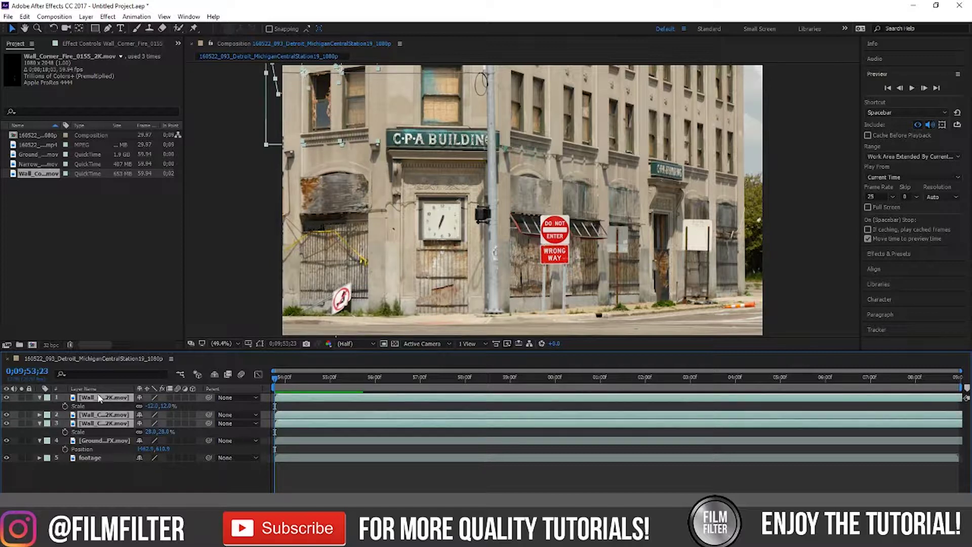
left_click(87, 17)
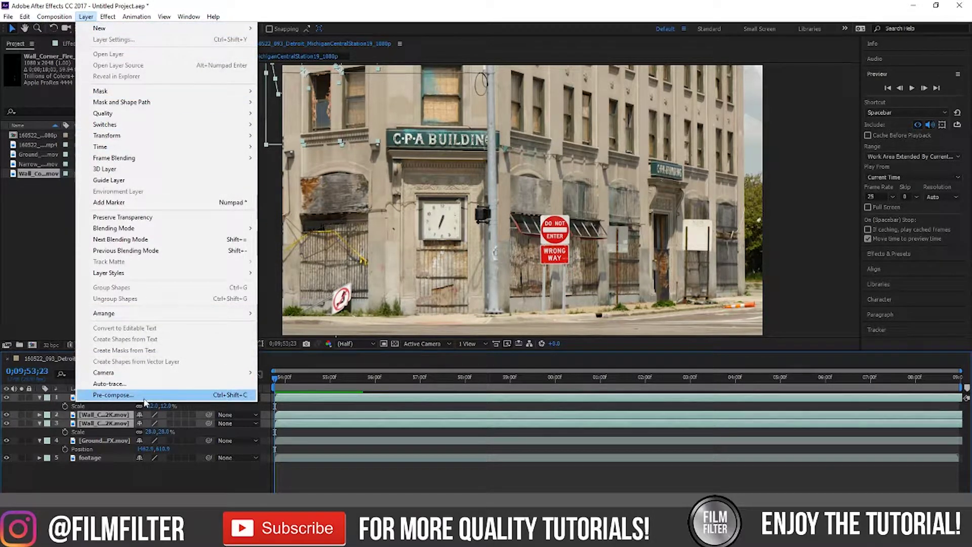
left_click(113, 395)
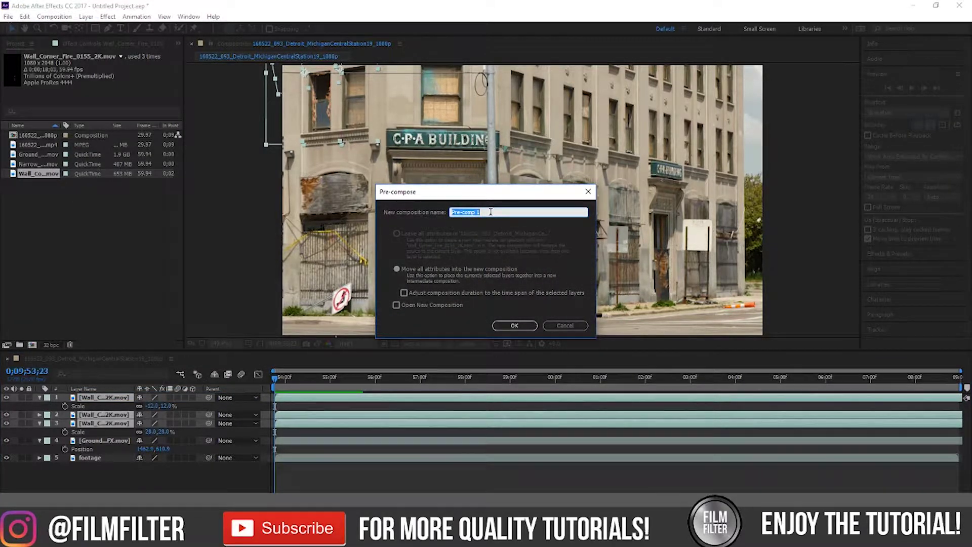
type("Window")
left_click(514, 325)
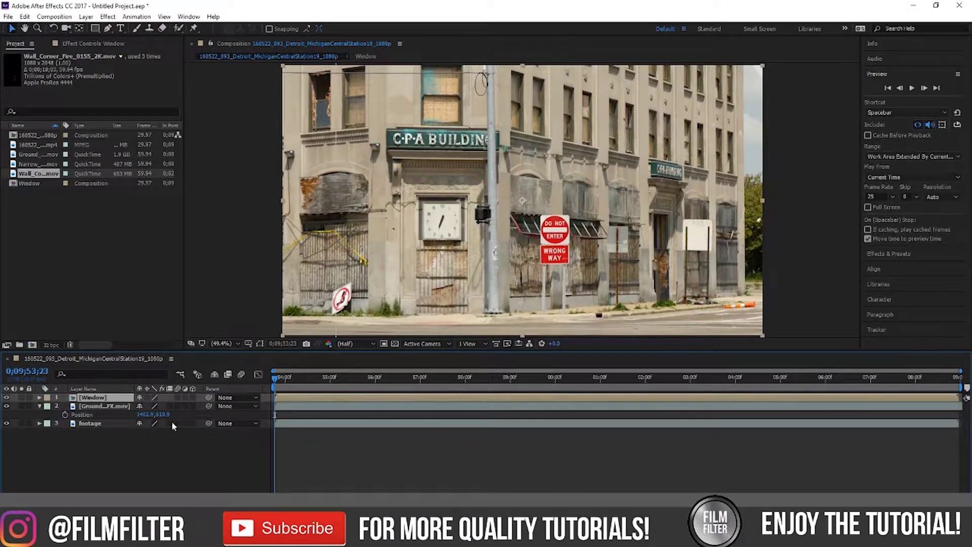
Duplicate the Window layer and move the copy down to the doorway near the building's right end
right_click(92, 400)
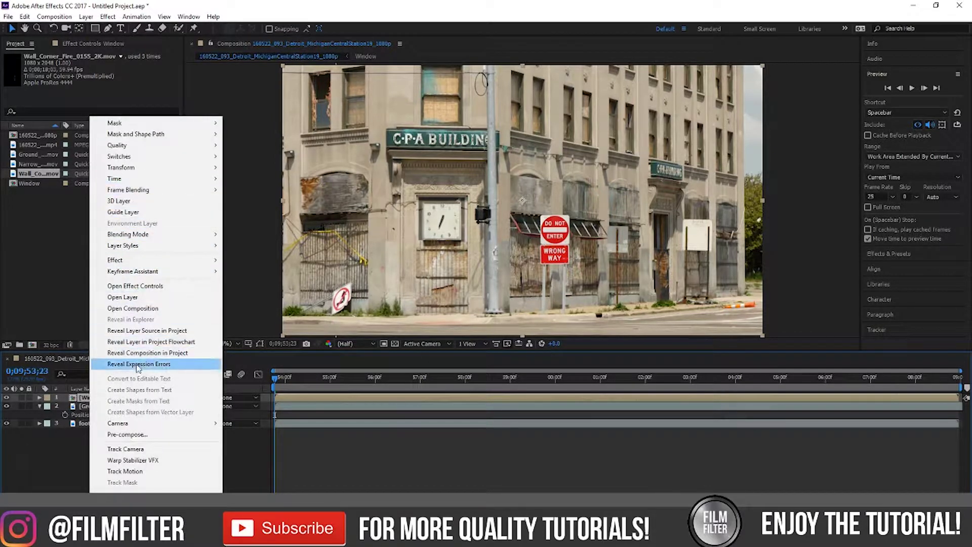
left_click(77, 400)
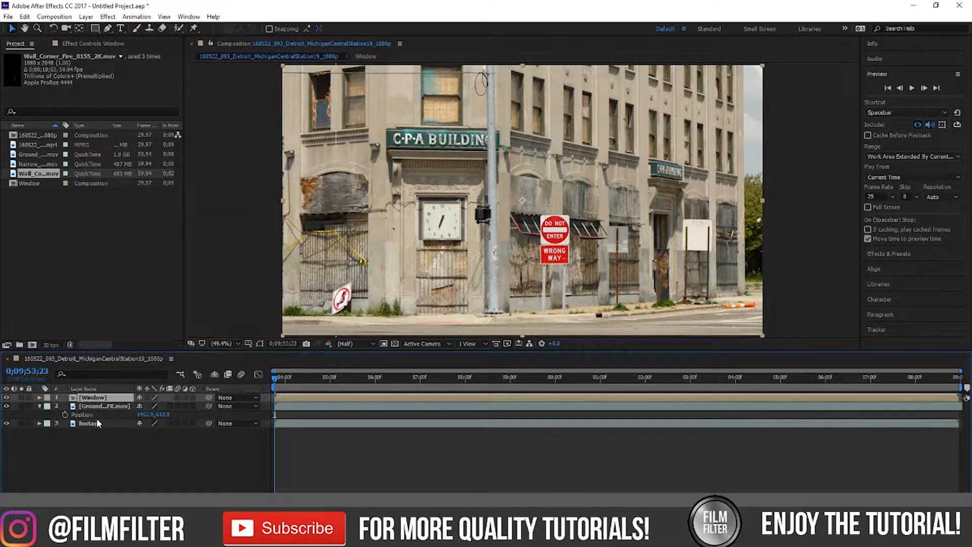
left_click(102, 414)
left_click(98, 399)
key("ctrl+d")
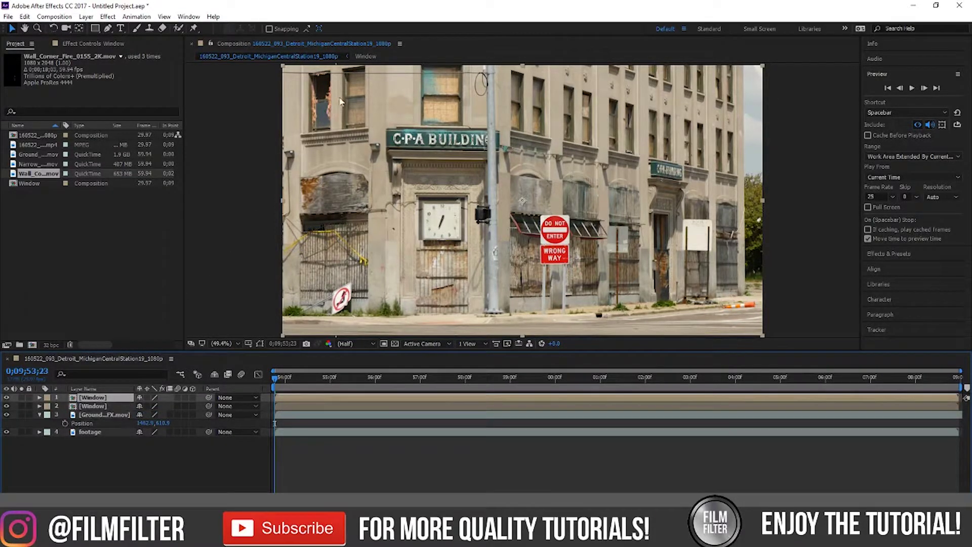
left_click_drag(340, 101, 661, 241)
key("F2")
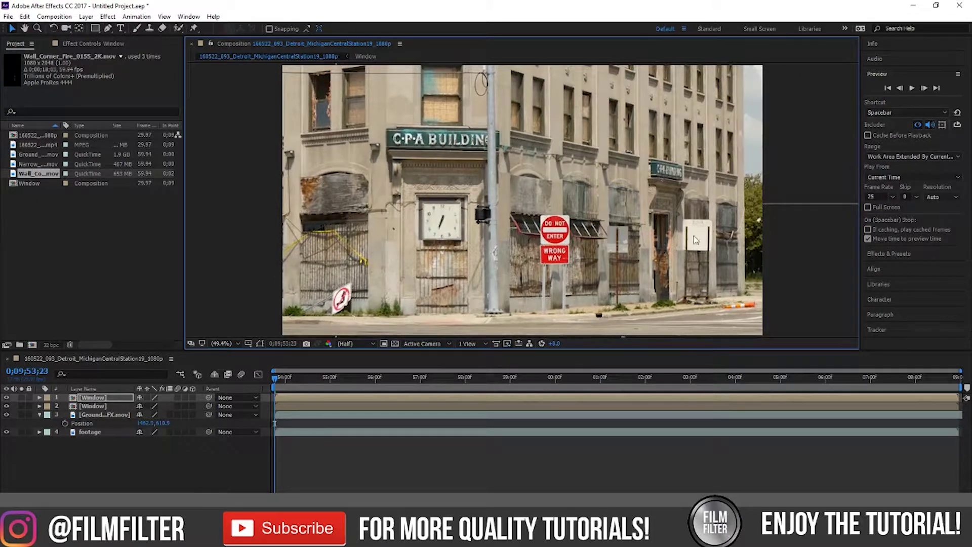
Scale the duplicated Window layer to 72% and reposition it over the doorway near the building's right end
left_click(99, 399)
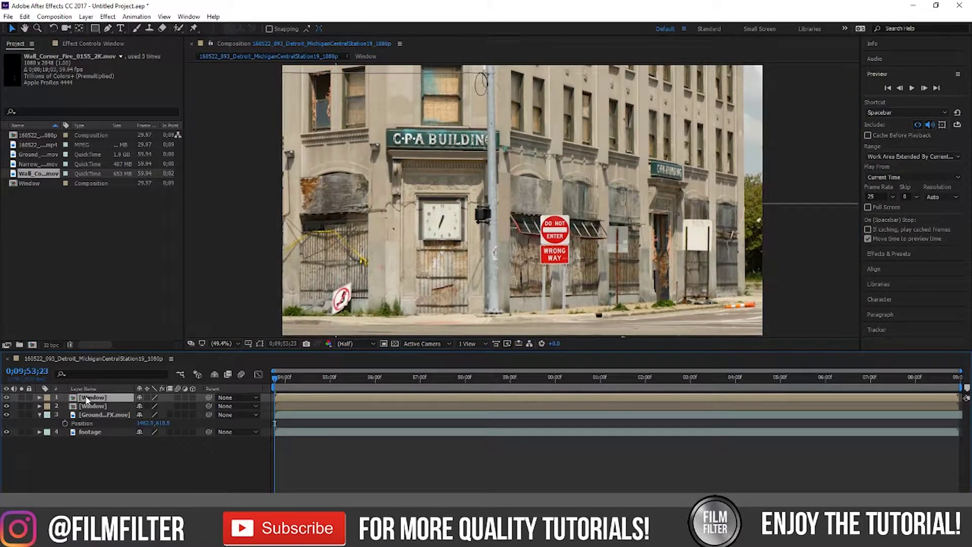
key("s")
left_click_drag(150, 407, 143, 406)
left_click_drag(718, 299, 691, 284)
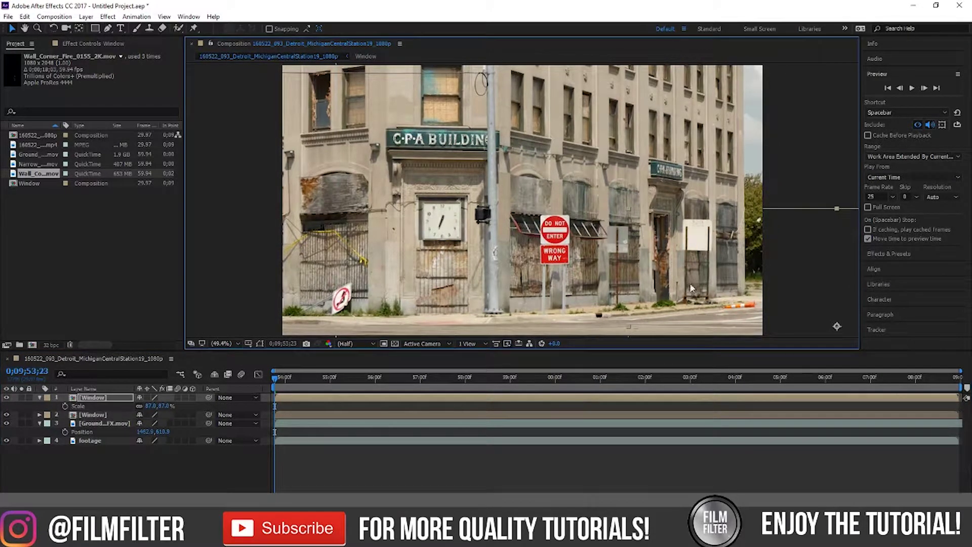
left_click_drag(147, 407, 140, 408)
left_click_drag(733, 285, 709, 272)
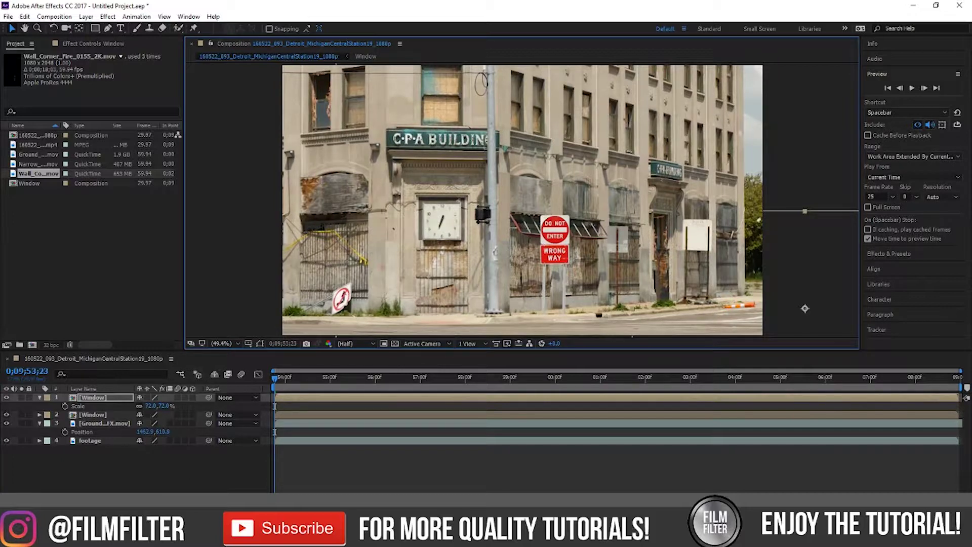
Enable Draft 3D, make the duplicated Window layer 3D, rotate it on X and 24° on Y, and realign it with the doorway
left_click(196, 377)
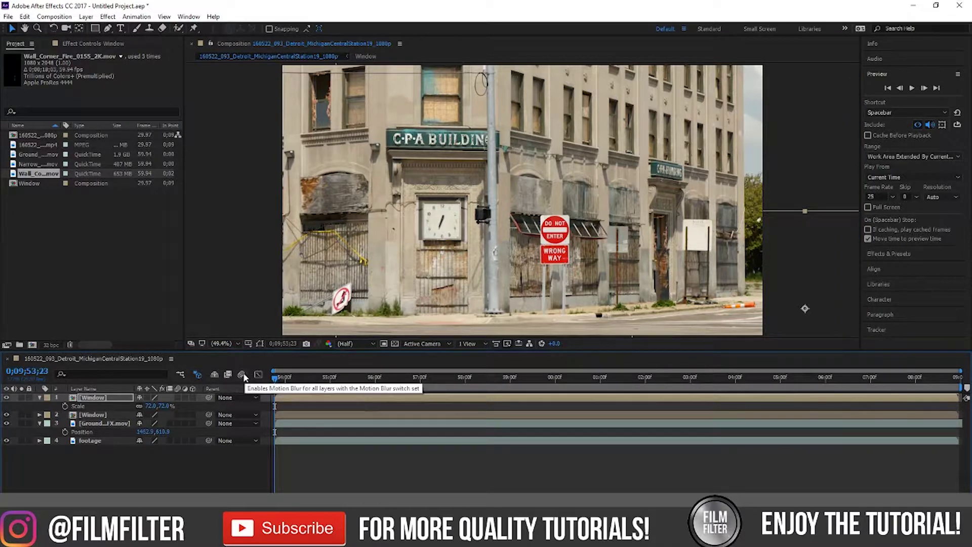
left_click(193, 398)
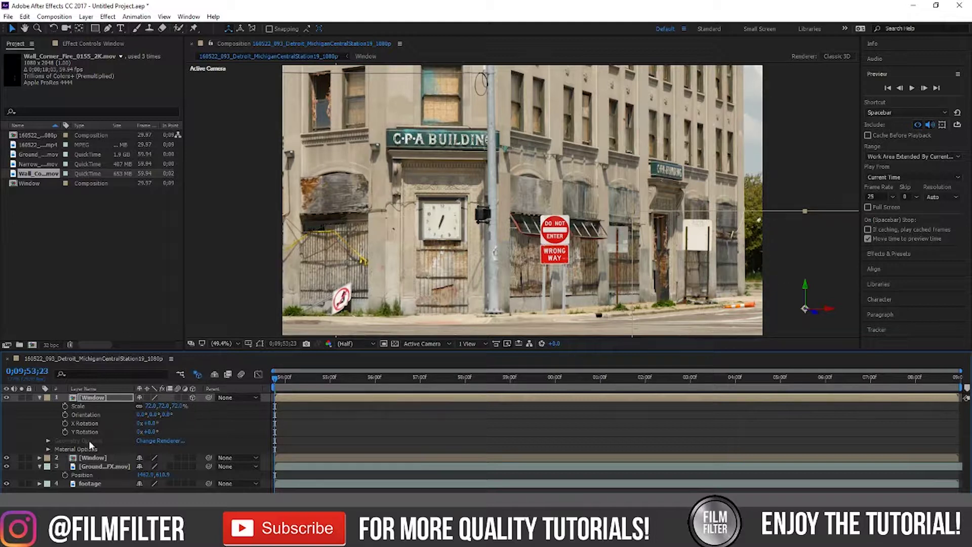
left_click_drag(139, 424, 166, 434)
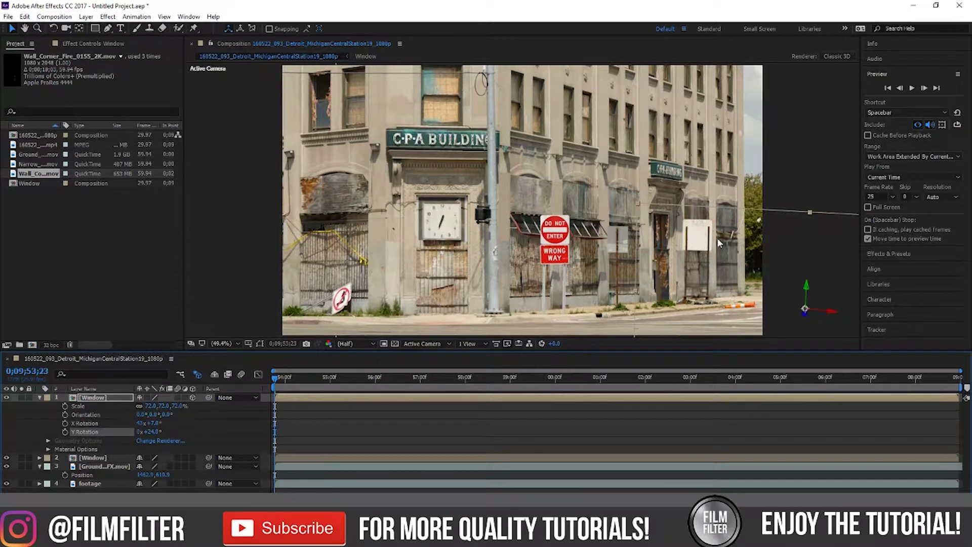
left_click_drag(717, 238, 719, 248)
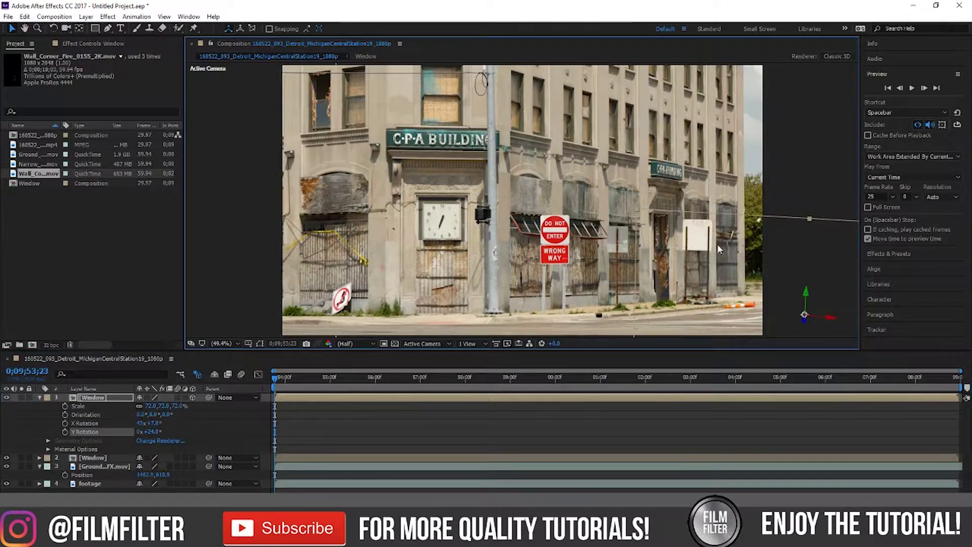
Shift the 3D Window layer earlier in time so its fire is already burning at the composition's start, and fine-tune its position over the doorway
left_click_drag(419, 399, 328, 397)
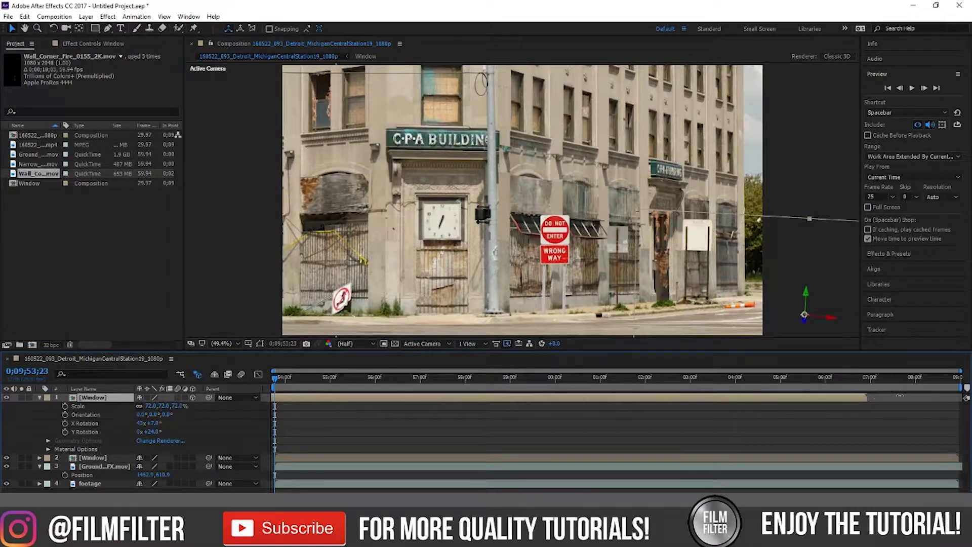
left_click_drag(633, 400, 658, 412)
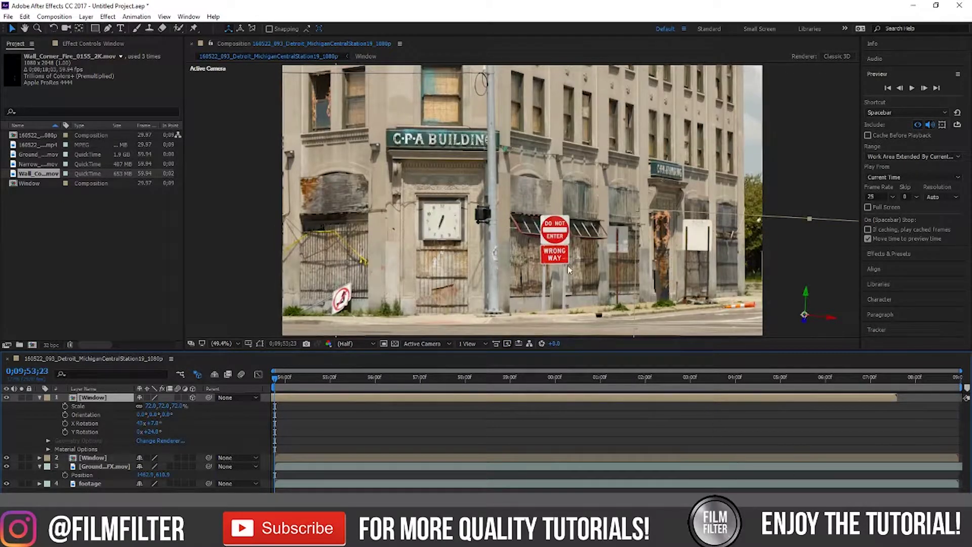
left_click_drag(682, 246, 678, 240)
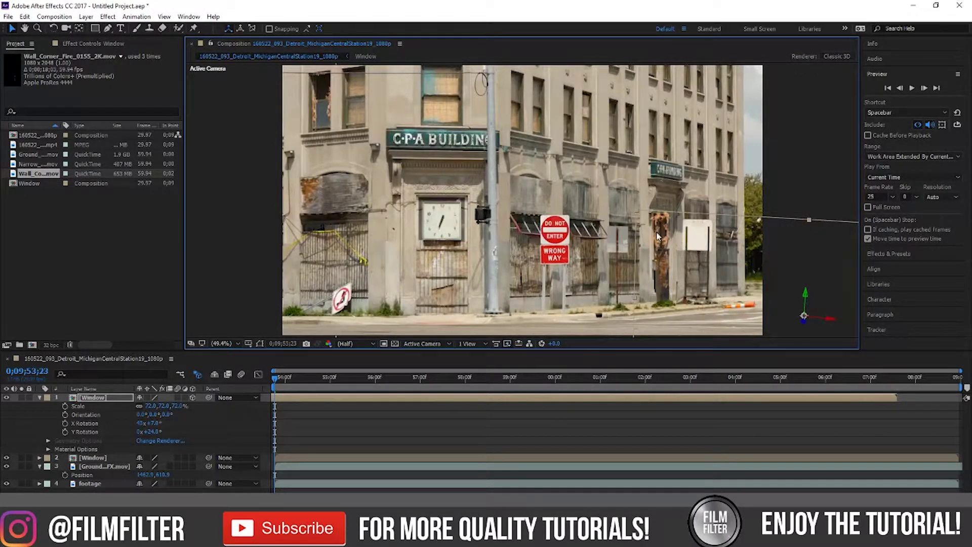
Preview the doorway fire, then set the layer's Y rotation to 26° and move it back into line with the door frame
key("space")
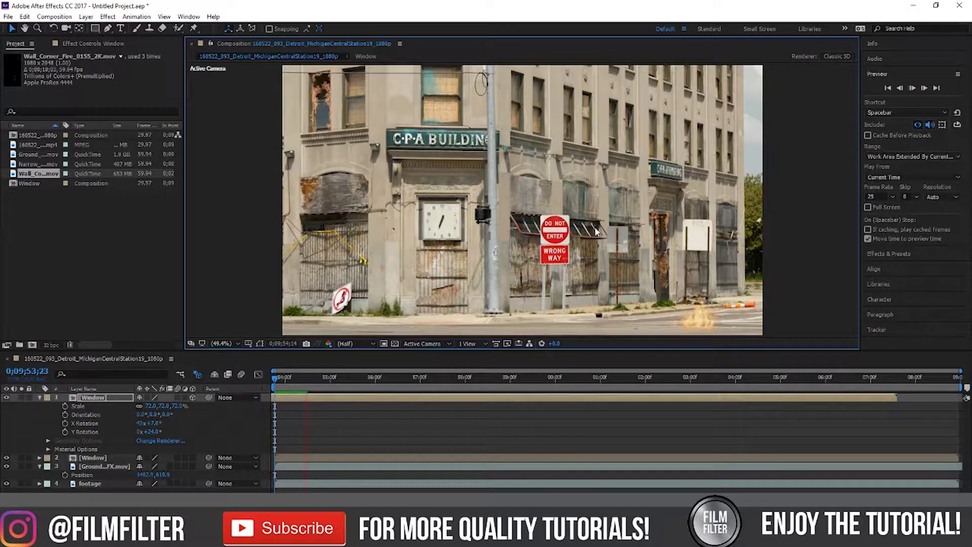
key("space")
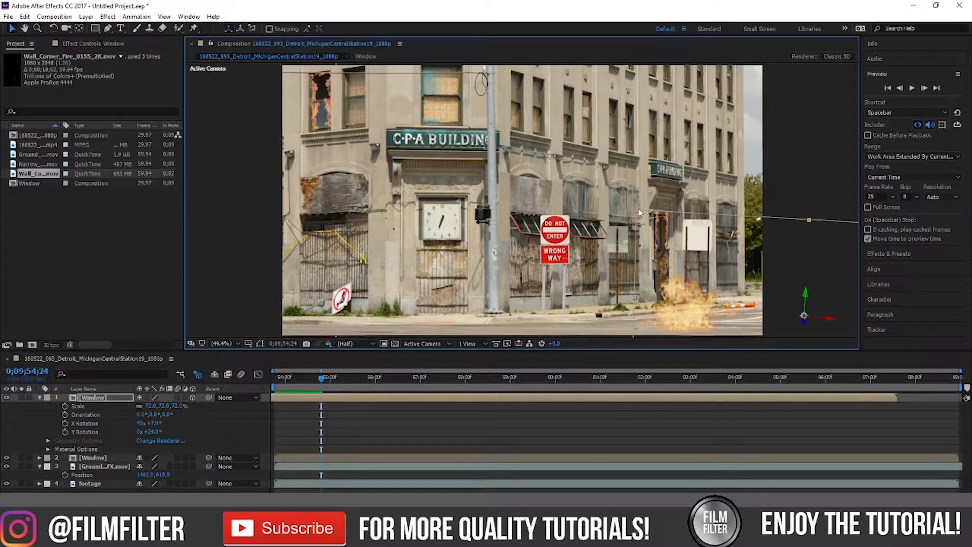
left_click_drag(151, 432, 153, 432)
left_click_drag(692, 258, 688, 256)
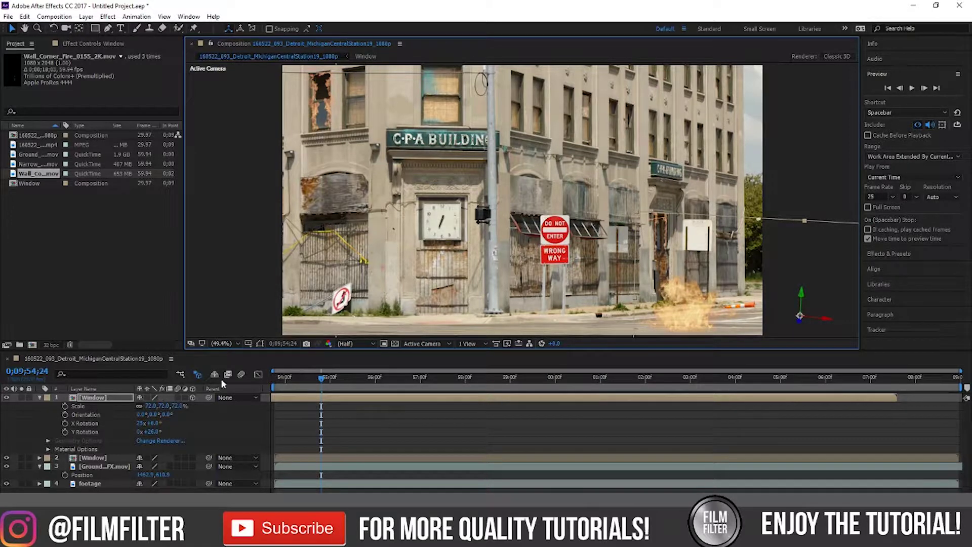
Inside the Window composition, make the top Wall Corner Fire layer 3D and shift it slightly, then return to the main composition
double_click(87, 397)
left_click(115, 399)
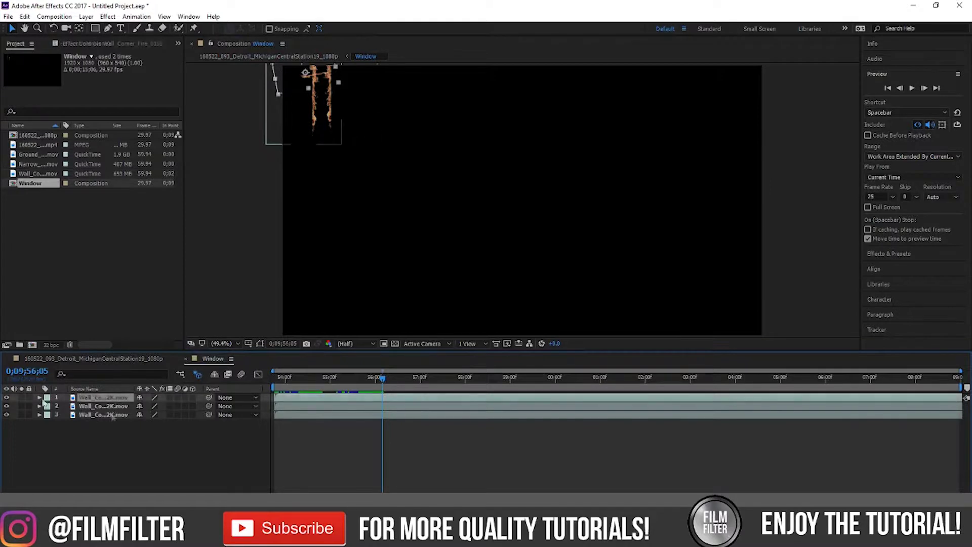
left_click(6, 398)
left_click(6, 398)
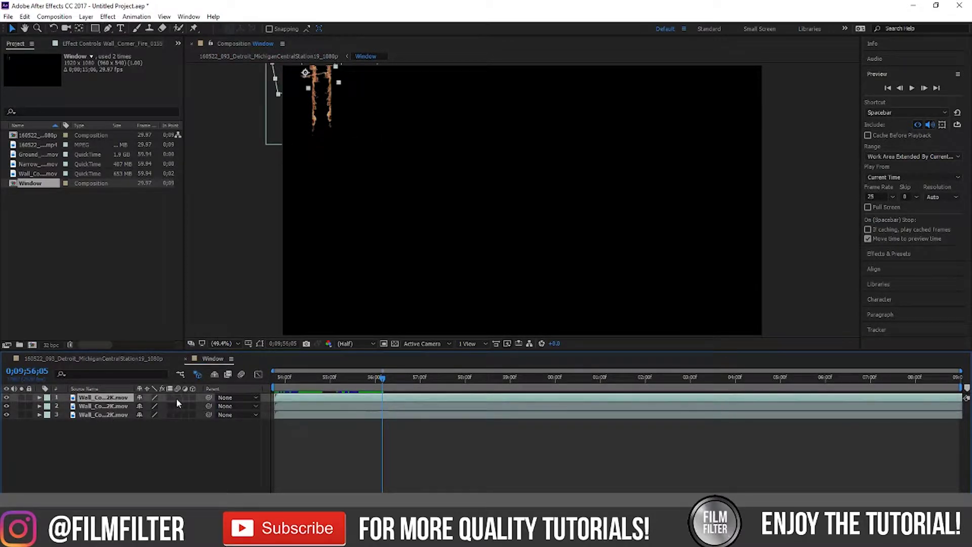
left_click(192, 398)
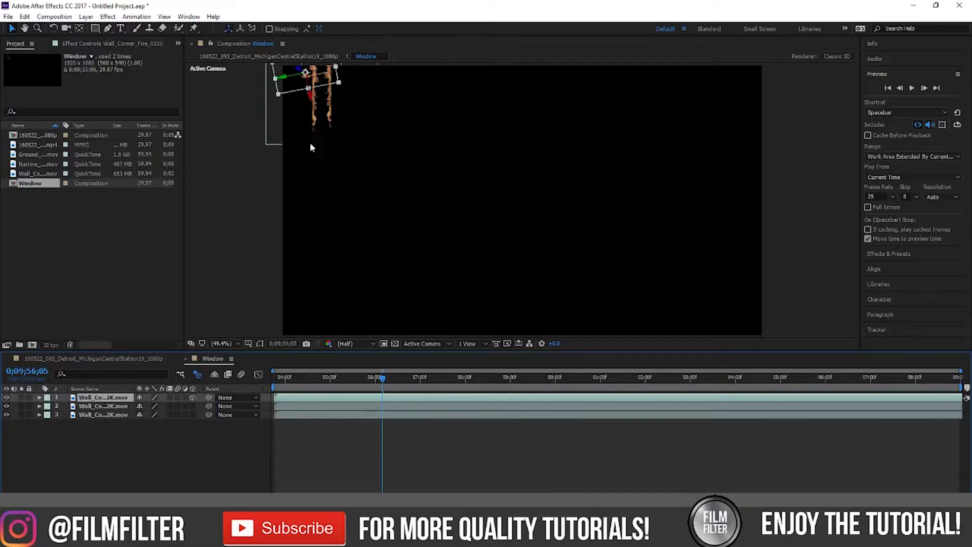
key("s")
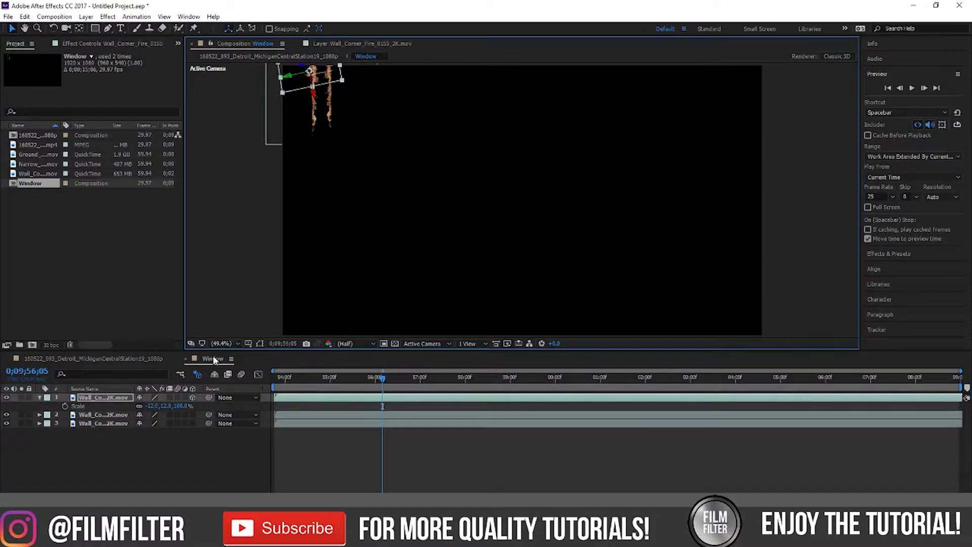
left_click(49, 359)
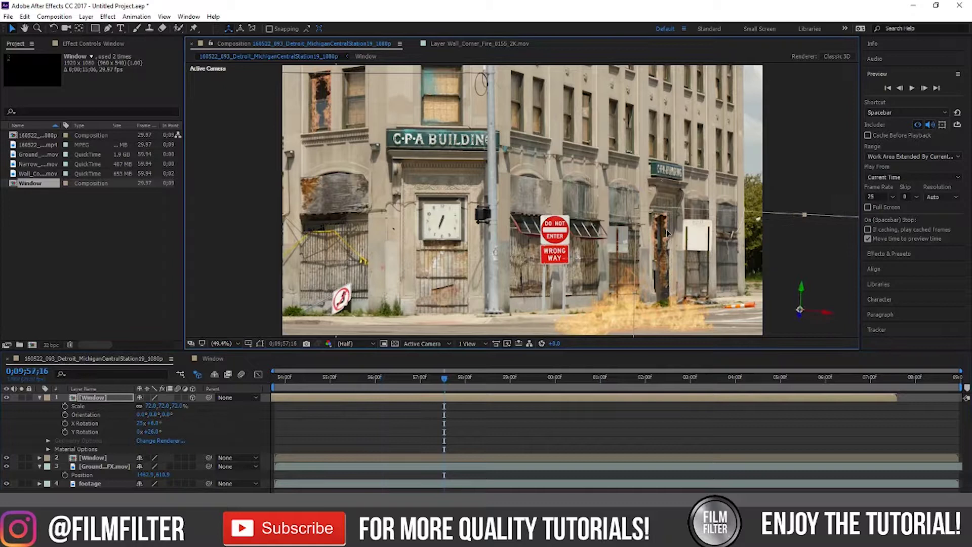
Nudge the 3D Window layer down over the doorway, return the playhead to the composition's start, and collapse the layer's properties
key("Down")
key("Down")
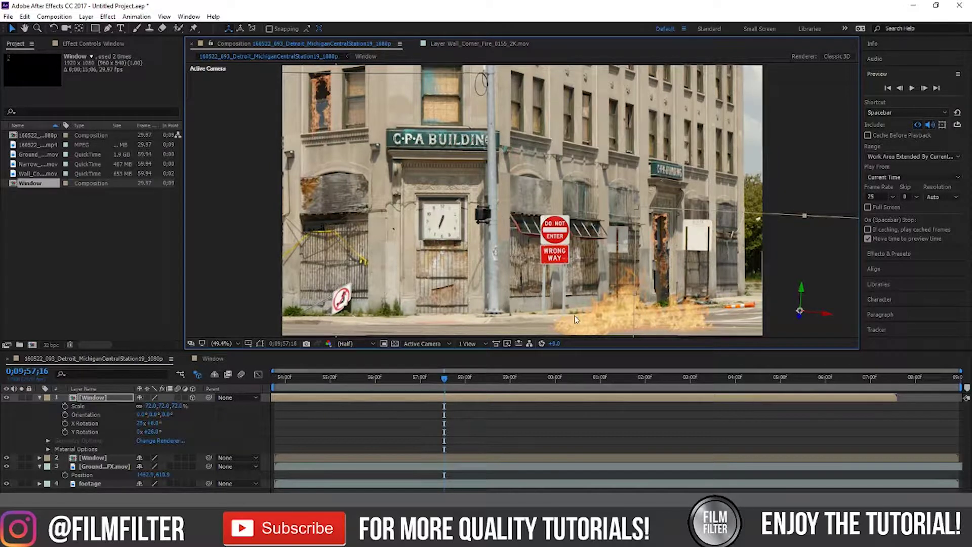
left_click(681, 240)
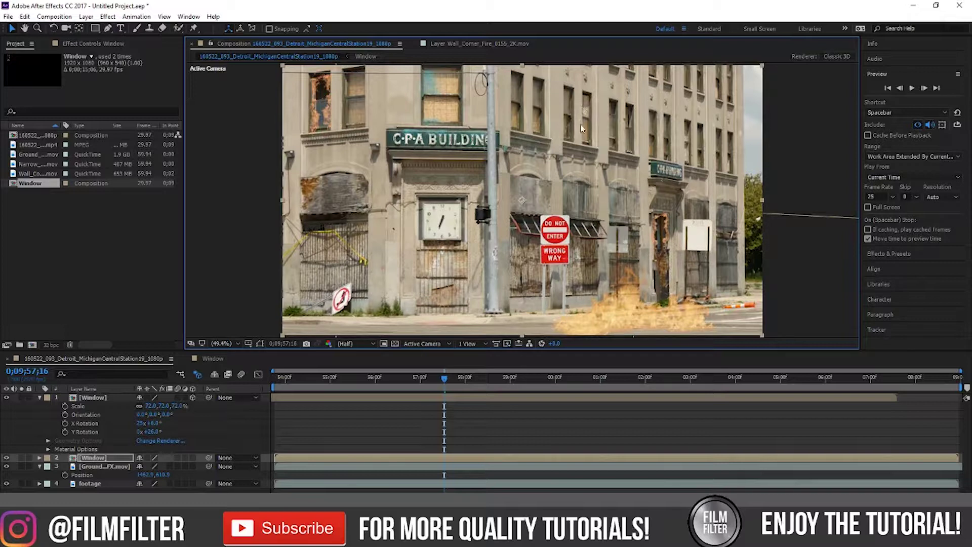
left_click_drag(445, 378, 259, 389)
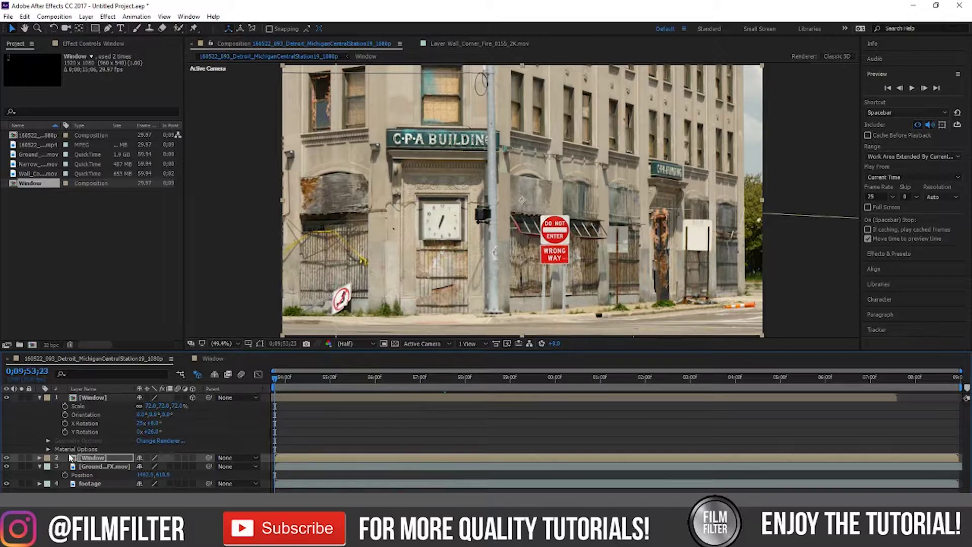
left_click(39, 397)
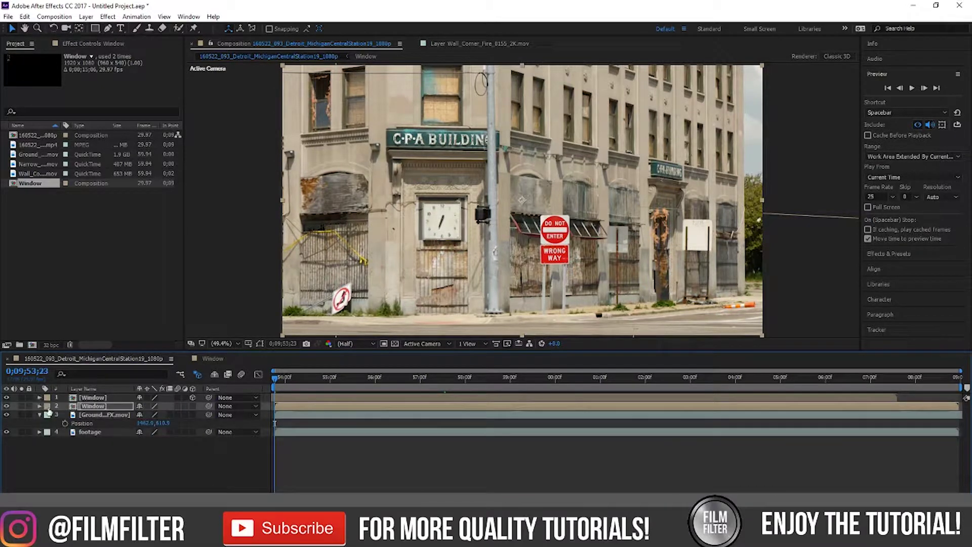
Add another Ground_Fire clip above all other layers in the main composition and solo it
left_click(70, 469)
left_click_drag(35, 153, 92, 399)
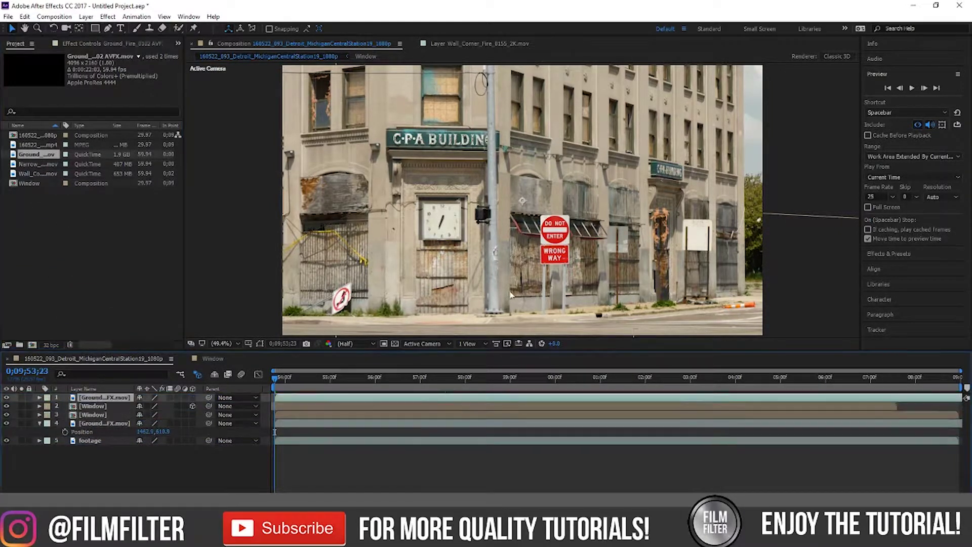
left_click(22, 397)
With the playhead at 0;09;54;10, position the new ground fire on the street in front of the building's corner entrance and unsolo it
left_click_drag(516, 248, 532, 313)
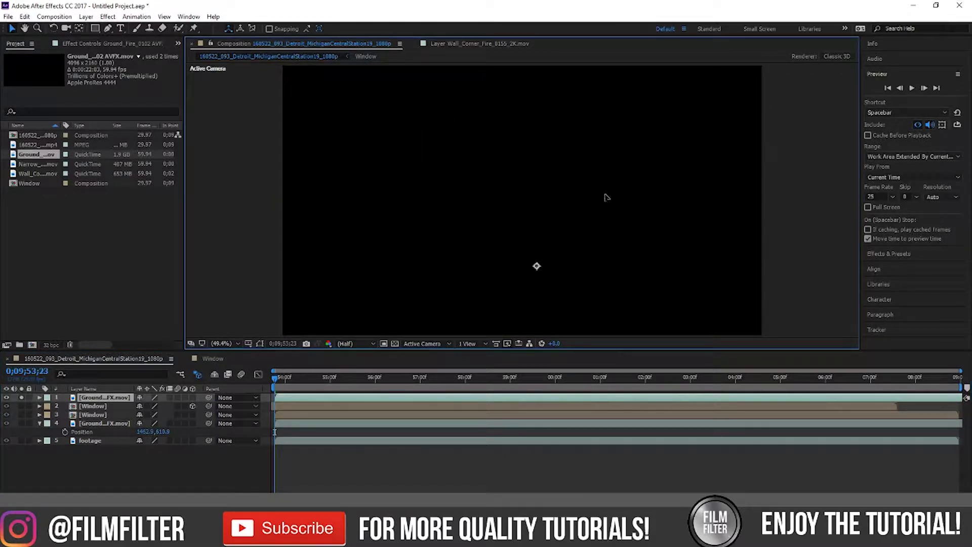
left_click_drag(606, 194, 526, 125)
left_click(299, 378)
left_click_drag(506, 213, 374, 223)
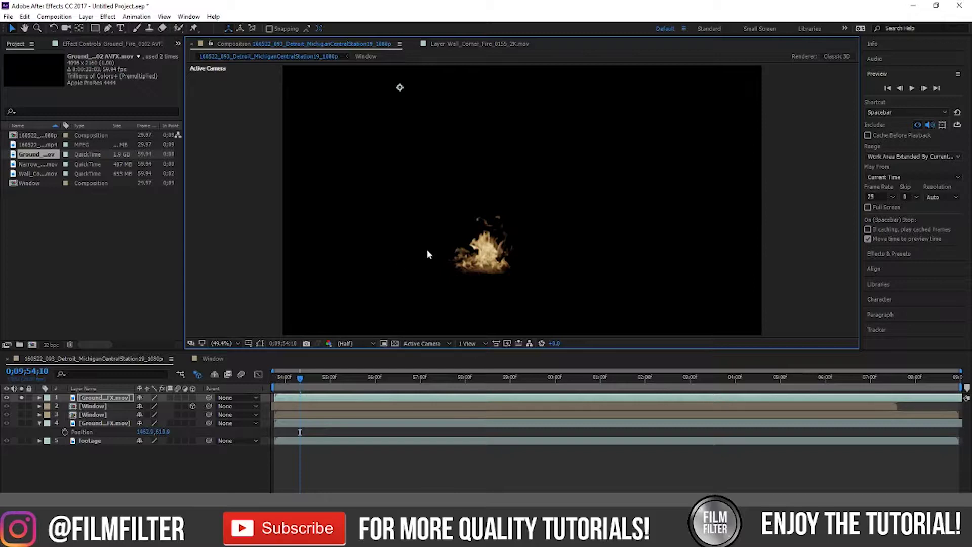
left_click(20, 399)
left_click_drag(533, 244, 467, 307)
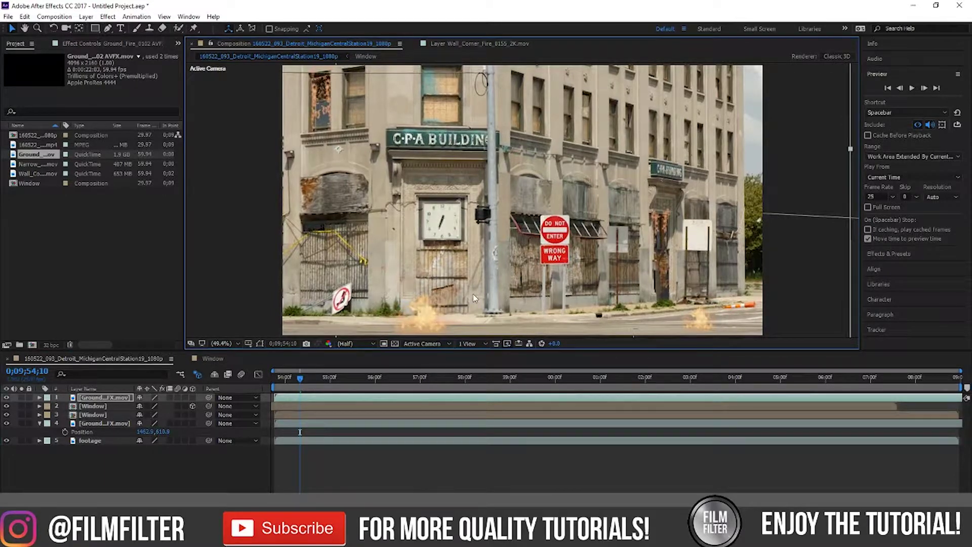
At a frame with taller flames, scale the new ground fire to 82% and place it around the fallen sign at the building's left end
key("space")
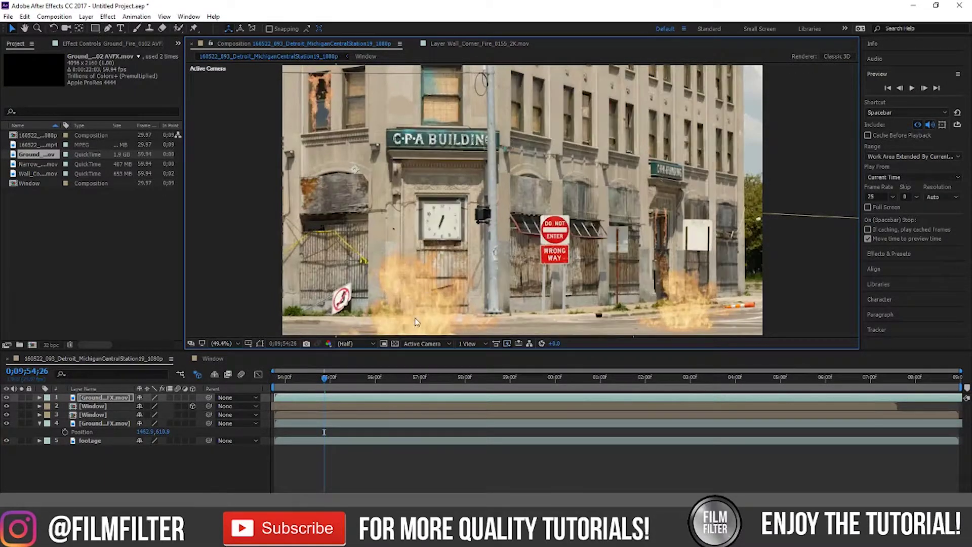
left_click_drag(398, 293, 347, 283)
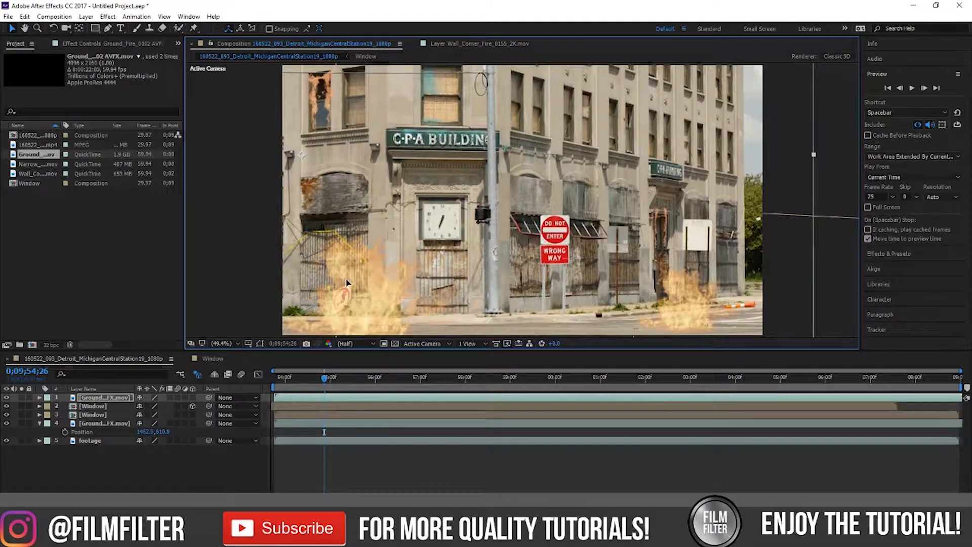
key("s")
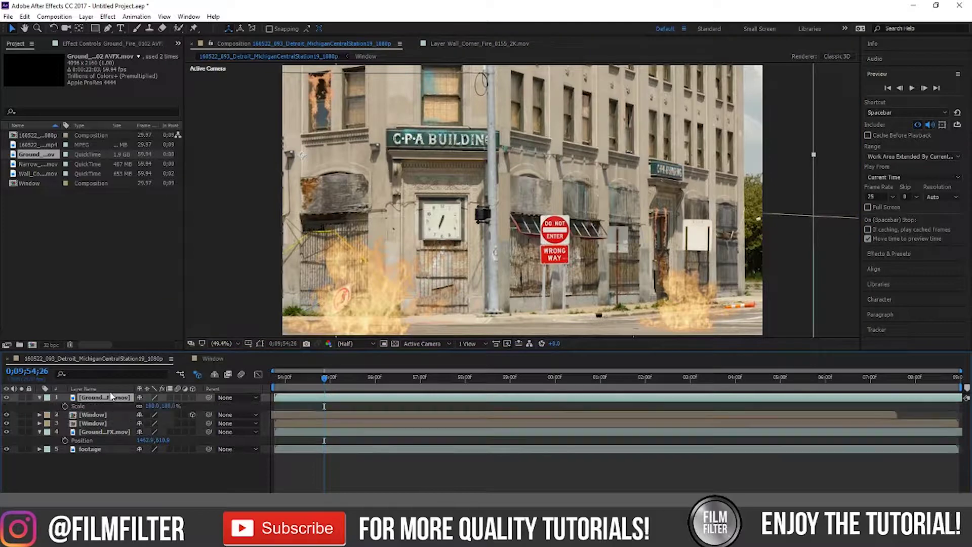
left_click_drag(154, 406, 144, 407)
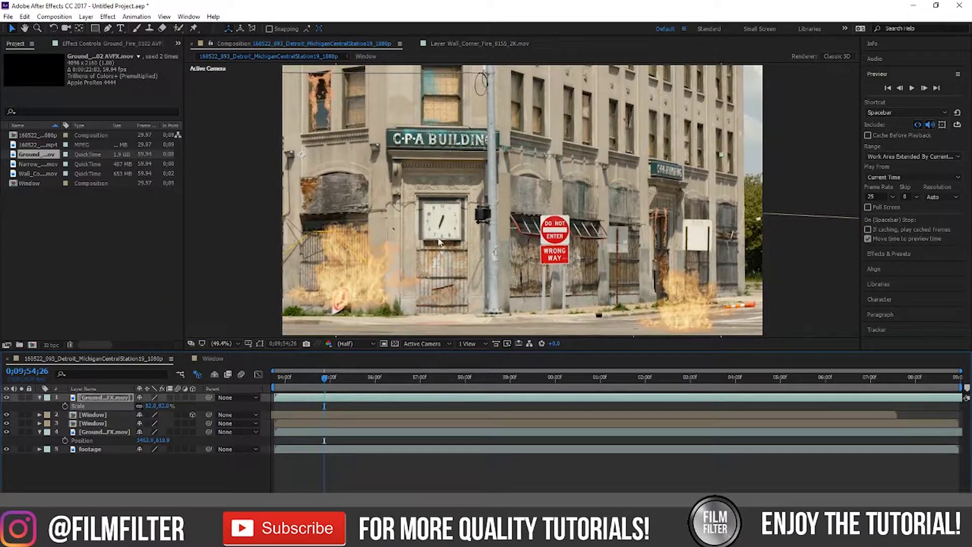
left_click_drag(337, 259, 338, 290)
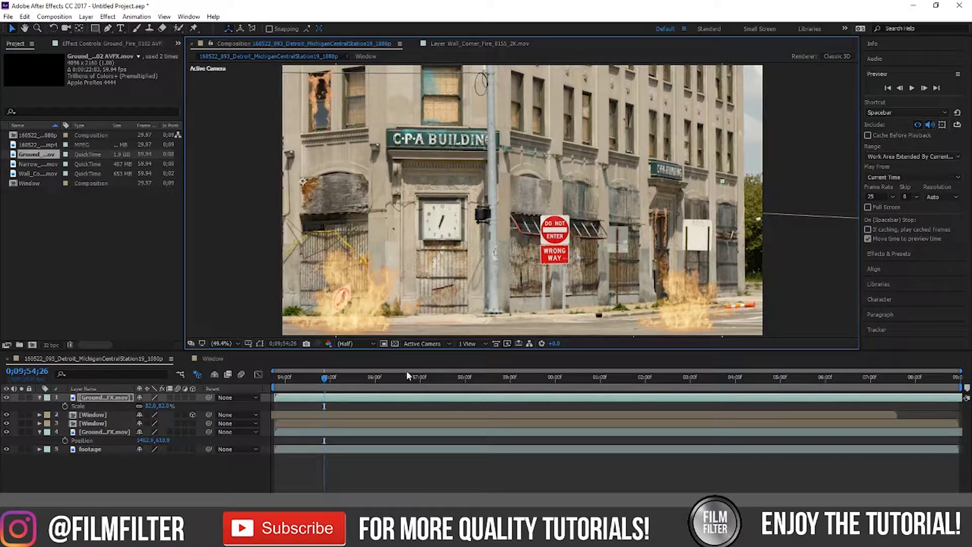
Duplicate the ground fire, place the copy on the street beside the light pole at 103% scale, and set the original to 84%
right_click(91, 400)
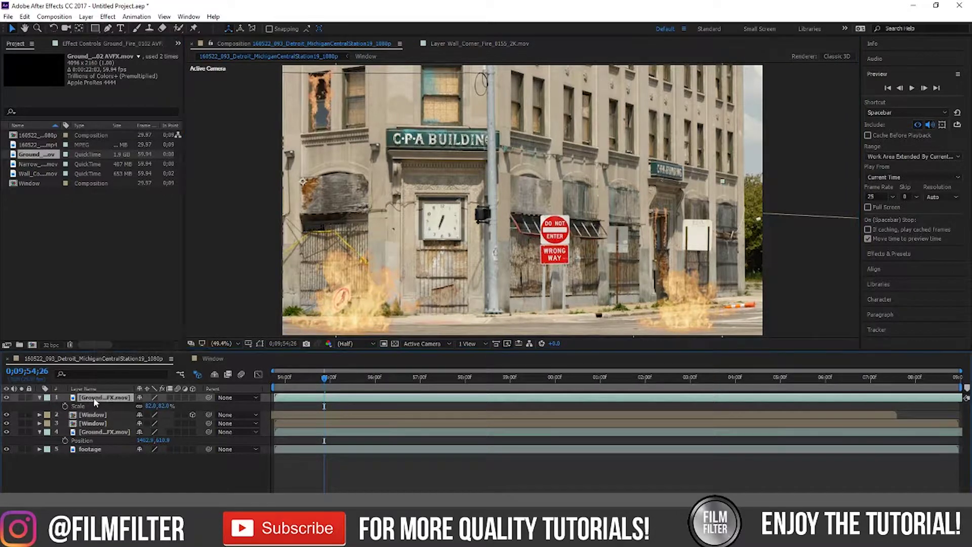
left_click(82, 398)
key("ctrl+d")
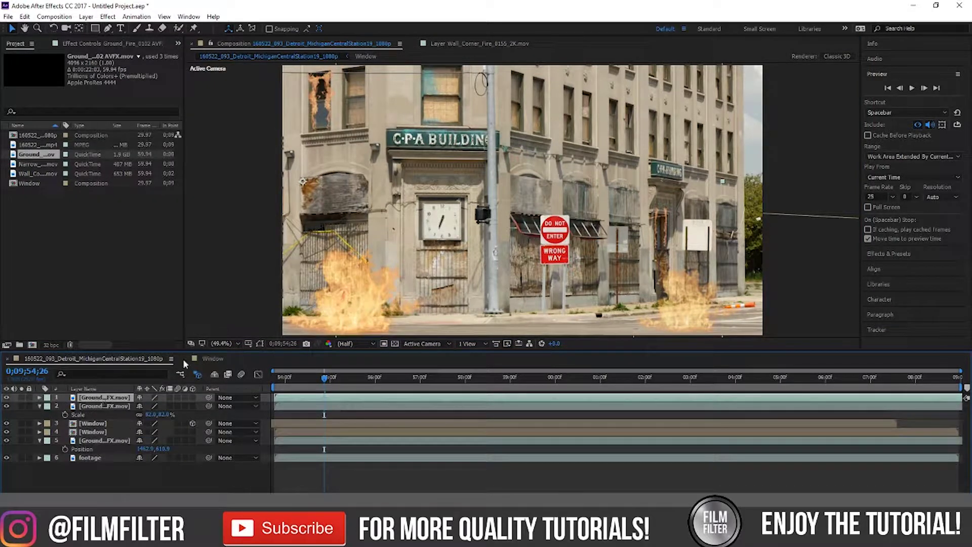
left_click_drag(339, 313, 480, 307)
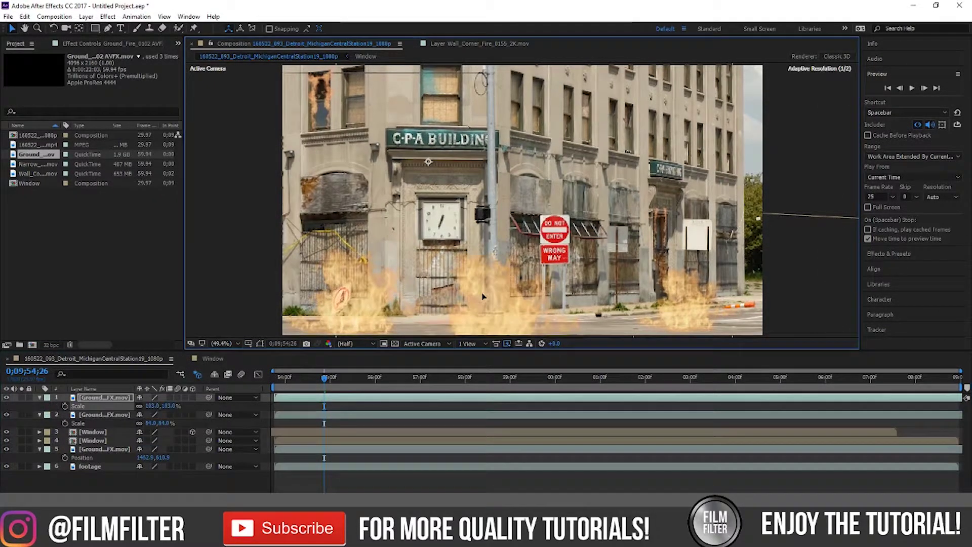
left_click_drag(490, 305, 490, 282)
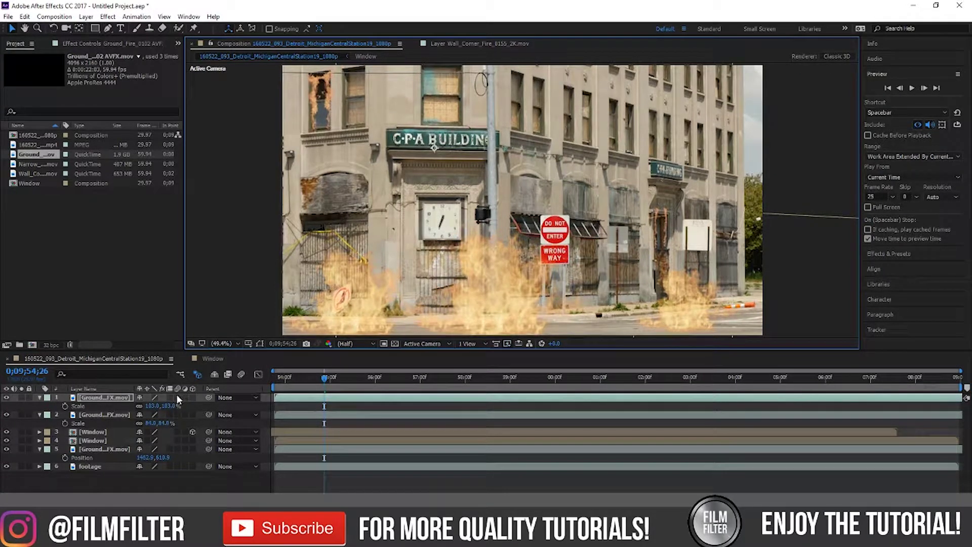
Make the duplicated ground fire a 3D layer, reposition it on the street around the light pole, and preview the result
left_click(192, 398)
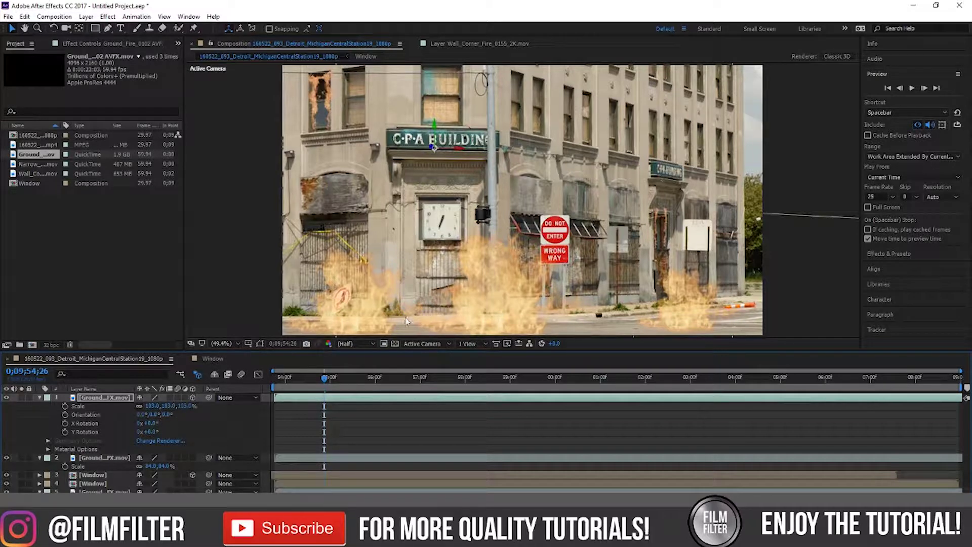
left_click_drag(433, 144, 435, 43)
left_click_drag(416, 147, 372, 111)
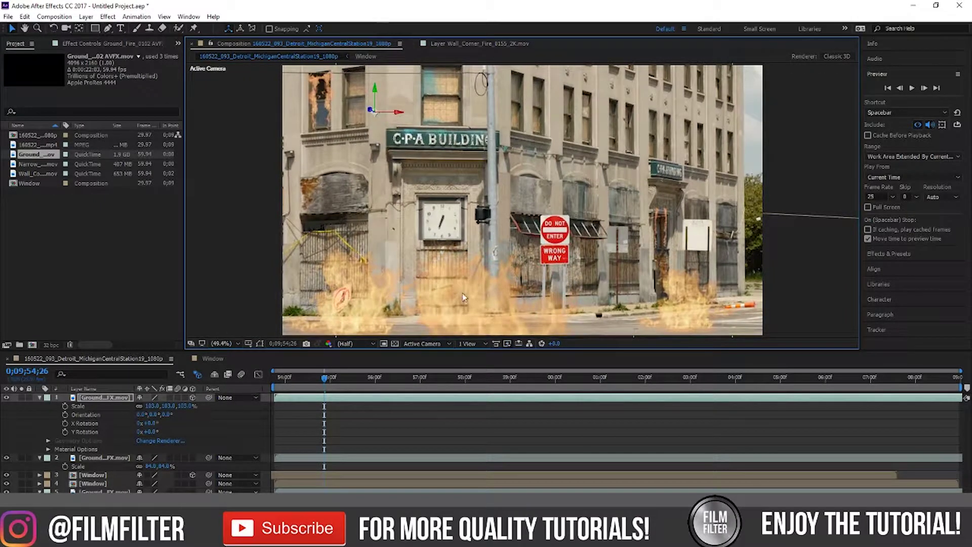
left_click_drag(463, 297, 470, 322)
key("space")
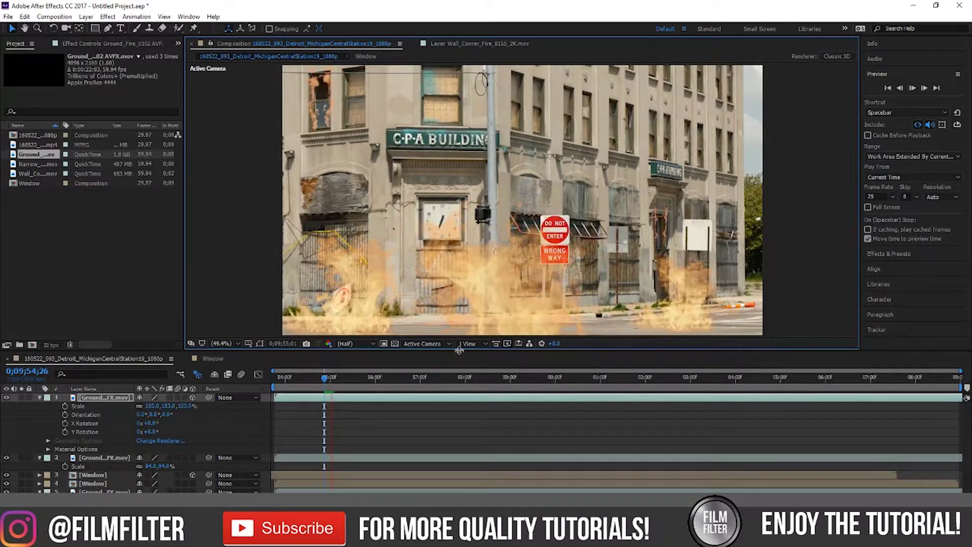
Stop the preview at 0;09;55;12 and offset the three ground fire layers in time so their flames do not match
key("space")
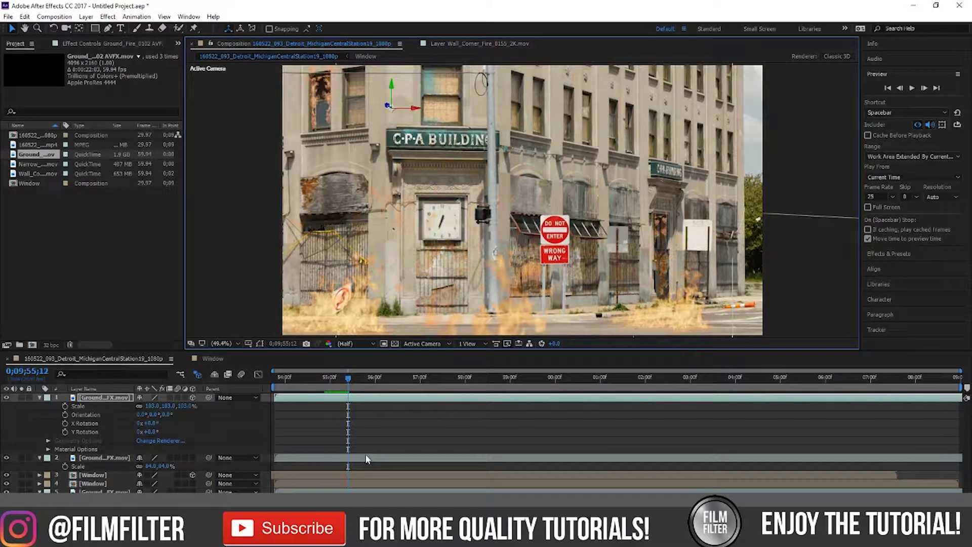
left_click_drag(355, 457, 307, 457)
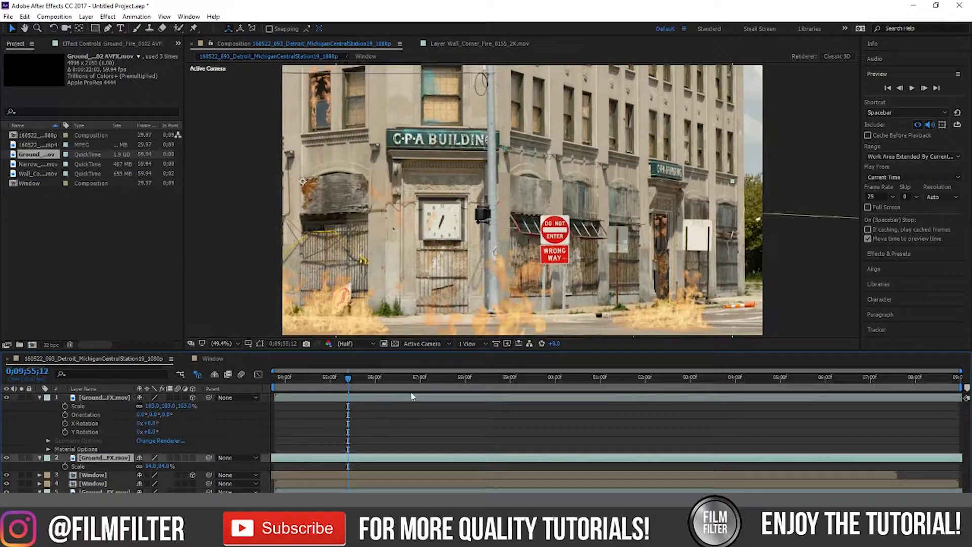
left_click_drag(404, 399, 299, 414)
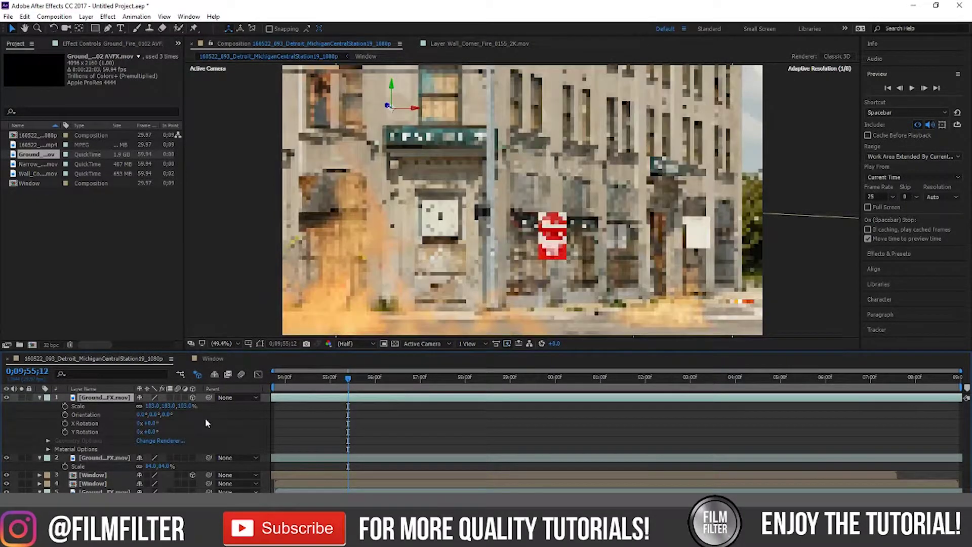
left_click(670, 315)
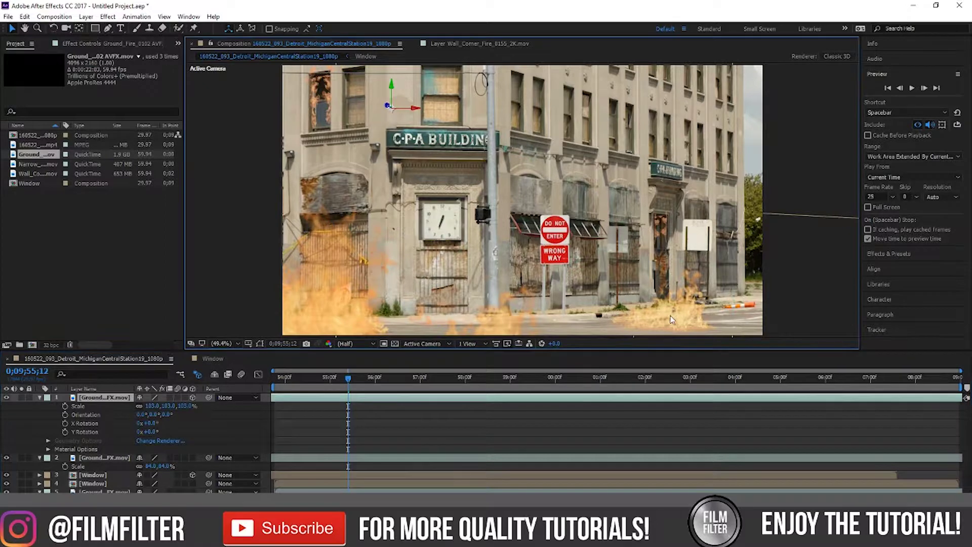
left_click_drag(650, 490, 647, 490)
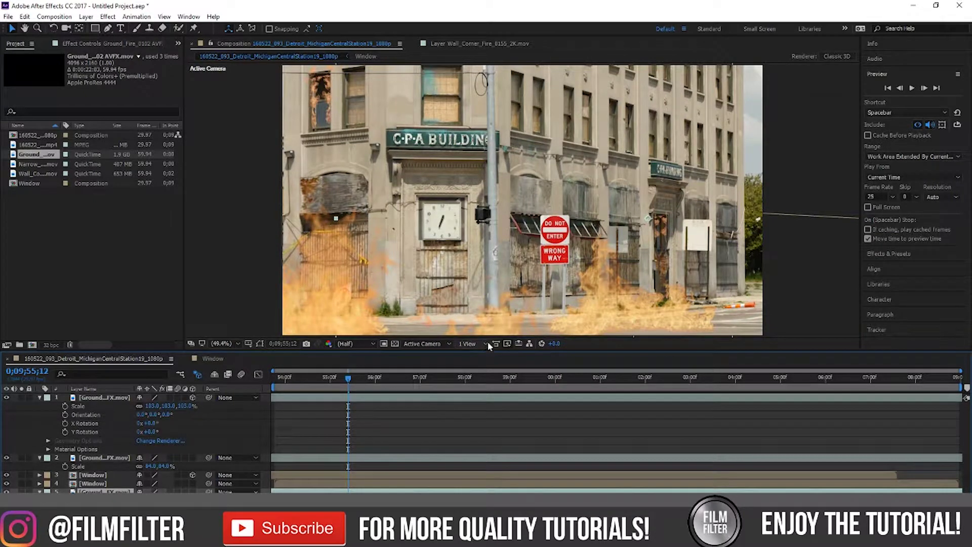
Rename the topmost ground fire layer "close fire" and collapse its properties
left_click(93, 399)
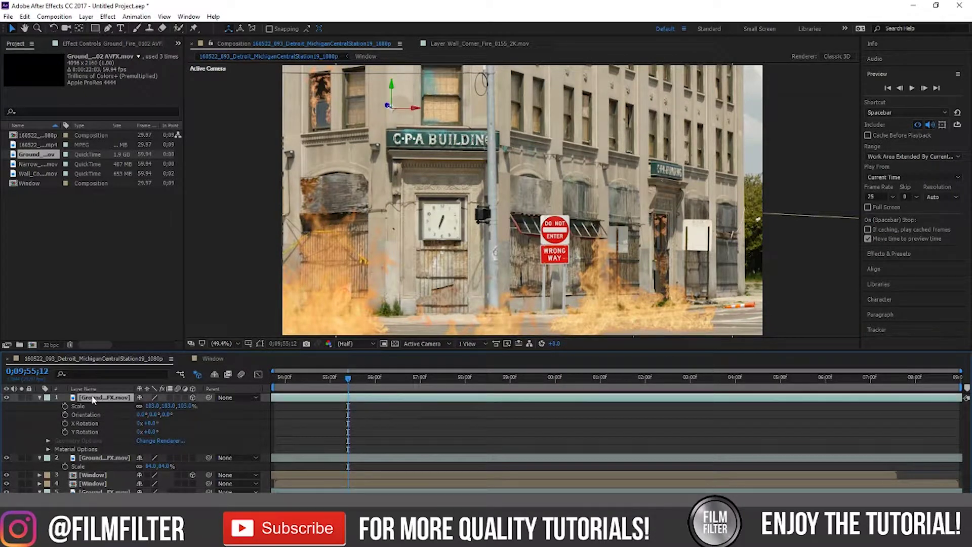
key("Return")
type("close fire")
key("Return")
left_click(40, 398)
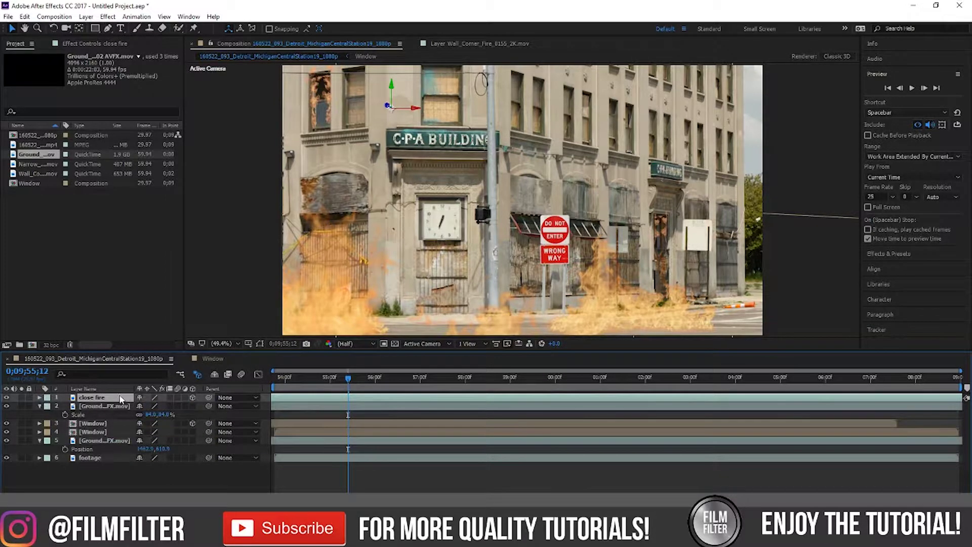
Open the close fire layer on its own, return to the composition at 0;09;55;16, and bring up the effects and presets list
double_click(92, 398)
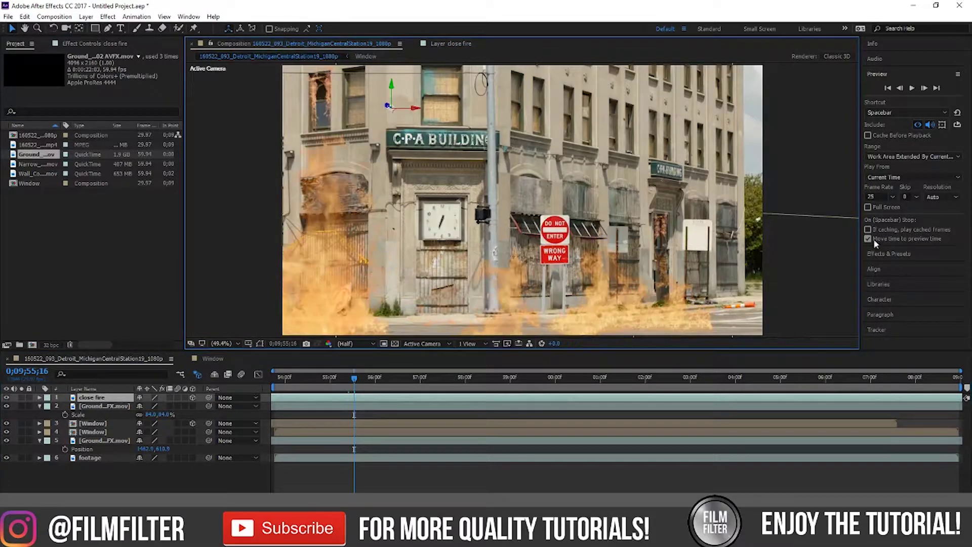
left_click(896, 253)
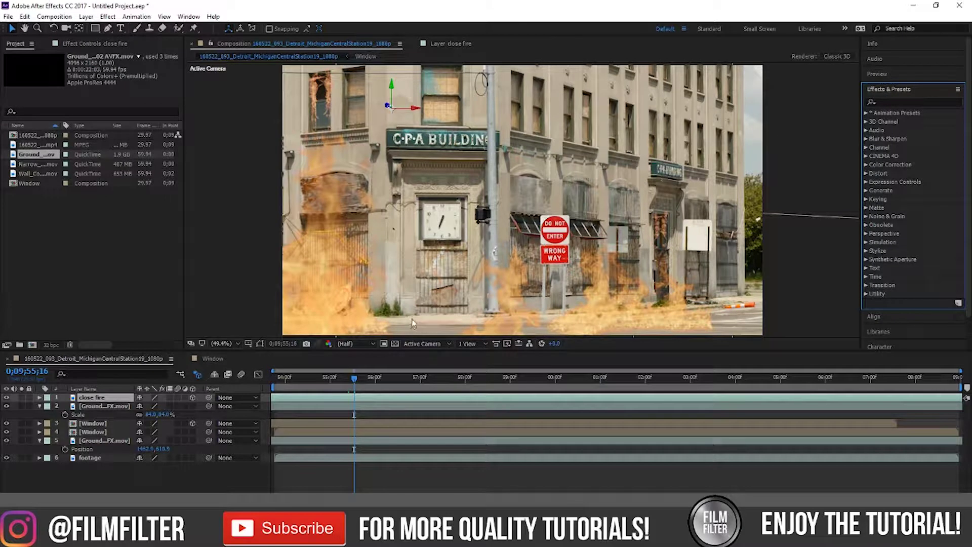
left_click(333, 303)
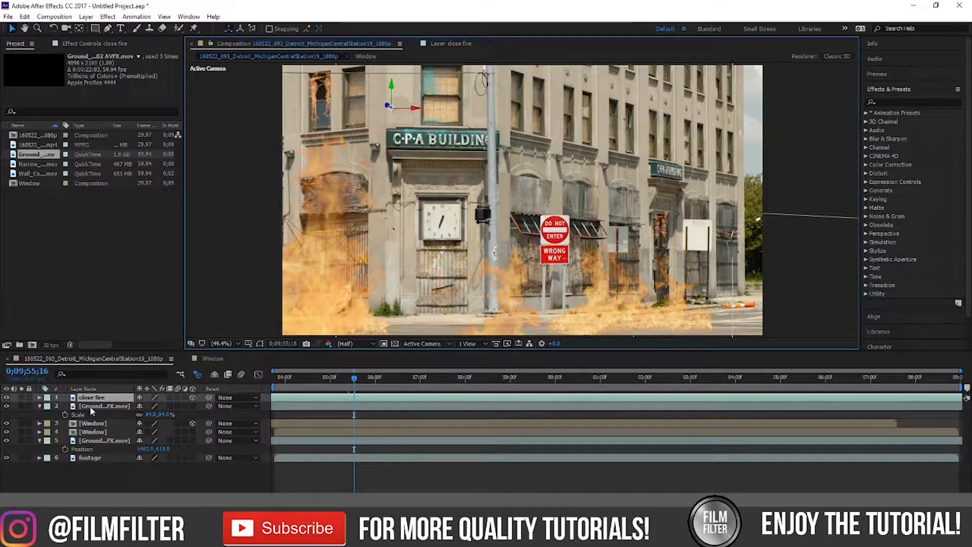
Scale the second ground fire layer to 69%, move it along the street below the clock, and reselect the close fire layer
left_click(91, 406)
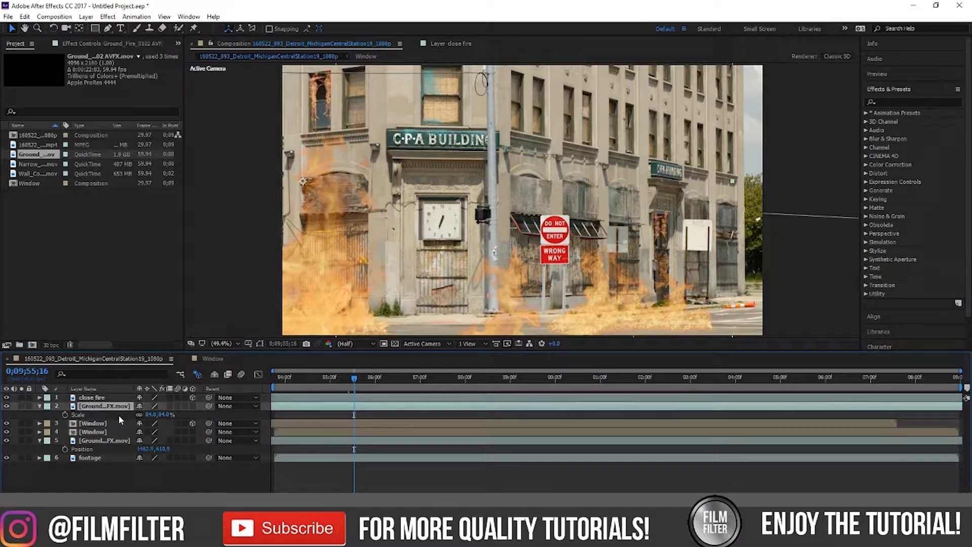
left_click_drag(152, 414, 143, 415)
left_click_drag(313, 283, 457, 311)
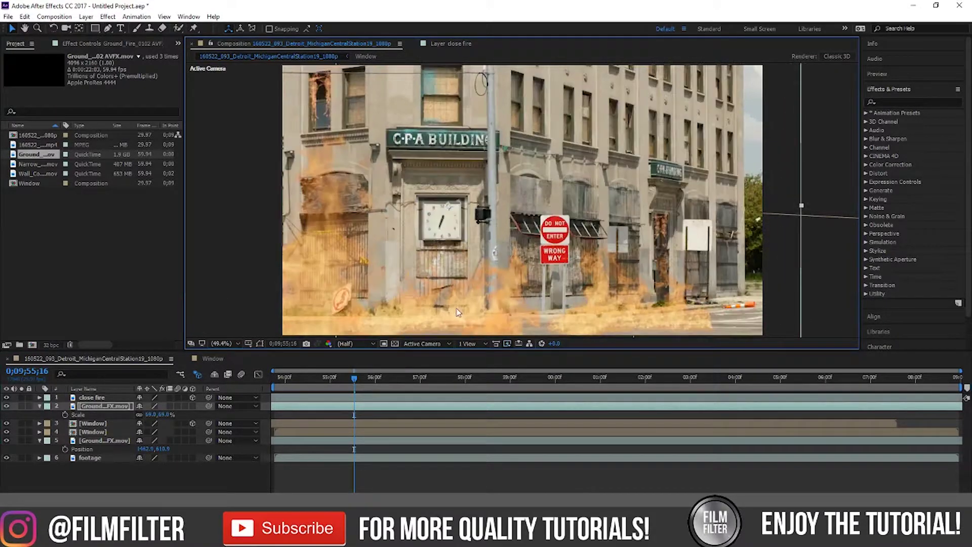
left_click(82, 398)
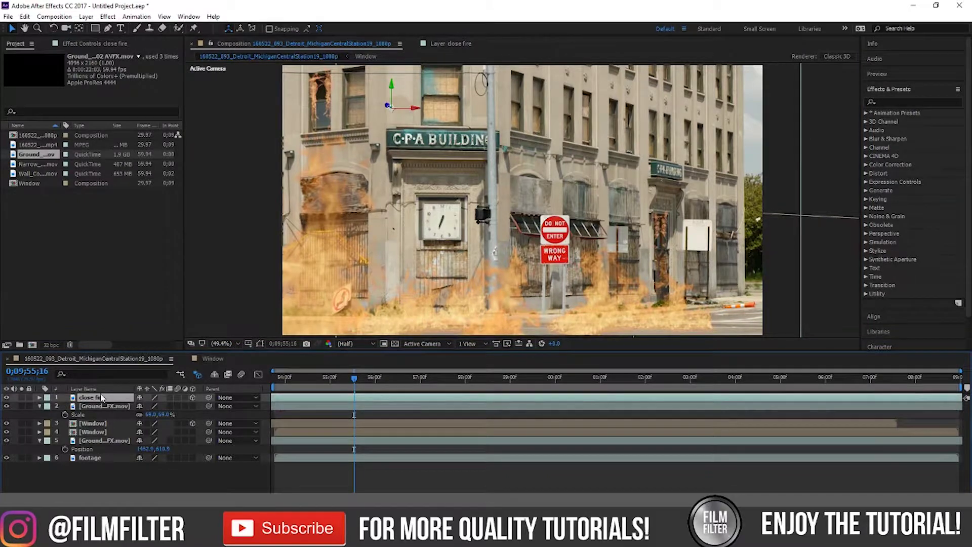